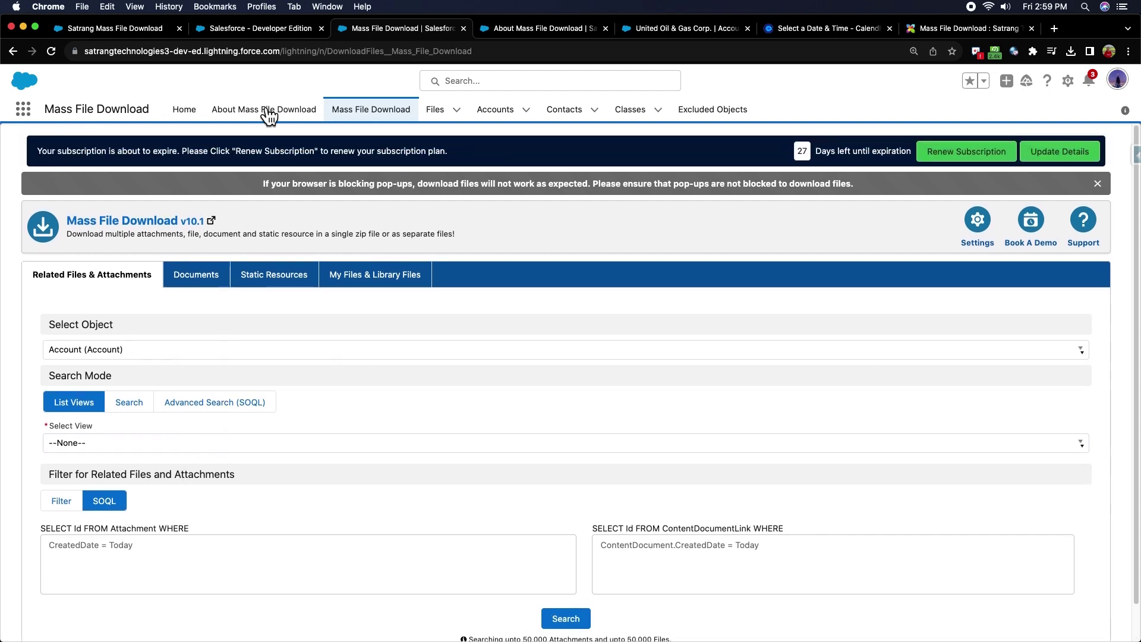
# - View the Mass File Download page in Salesforce Classic and return to its Lightning version
pyautogui.click(270, 34)
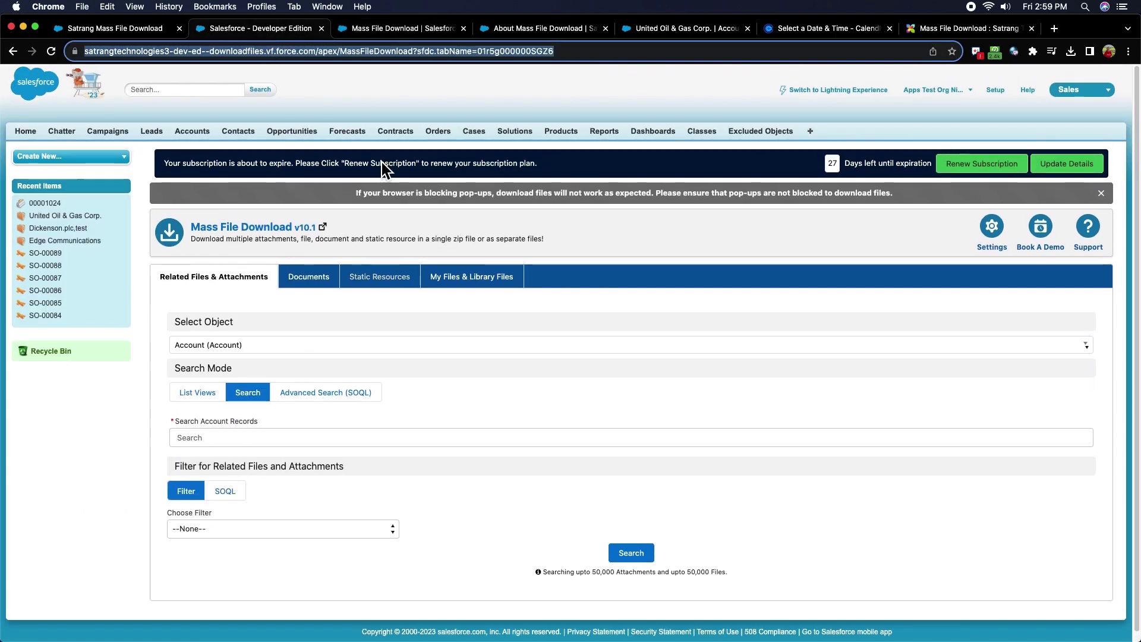
pyautogui.click(385, 29)
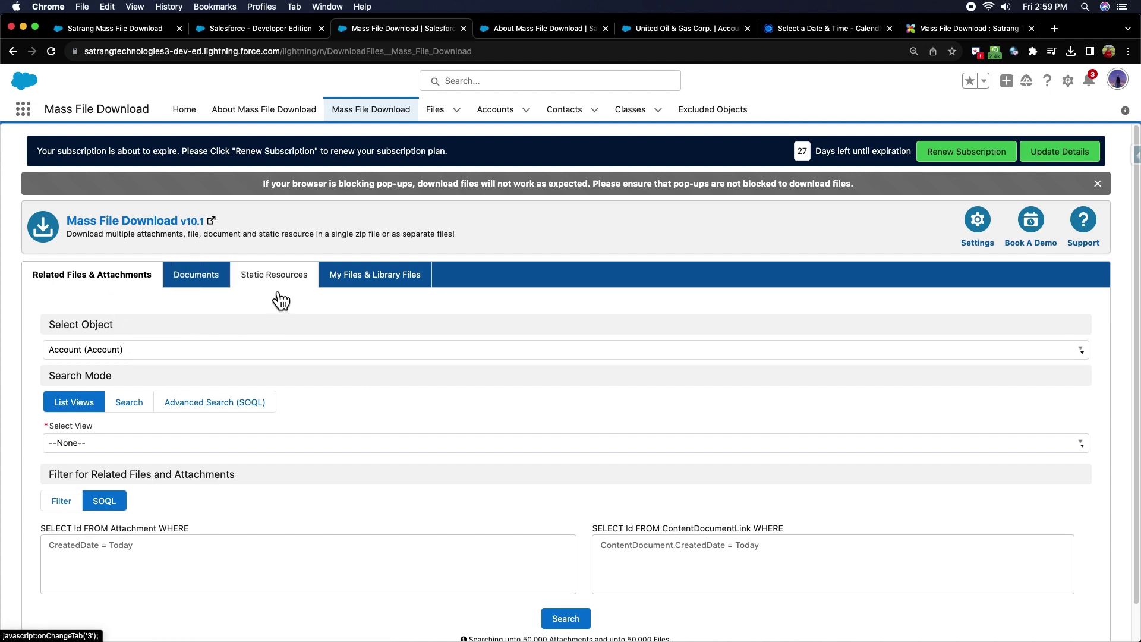
pyautogui.click(371, 296)
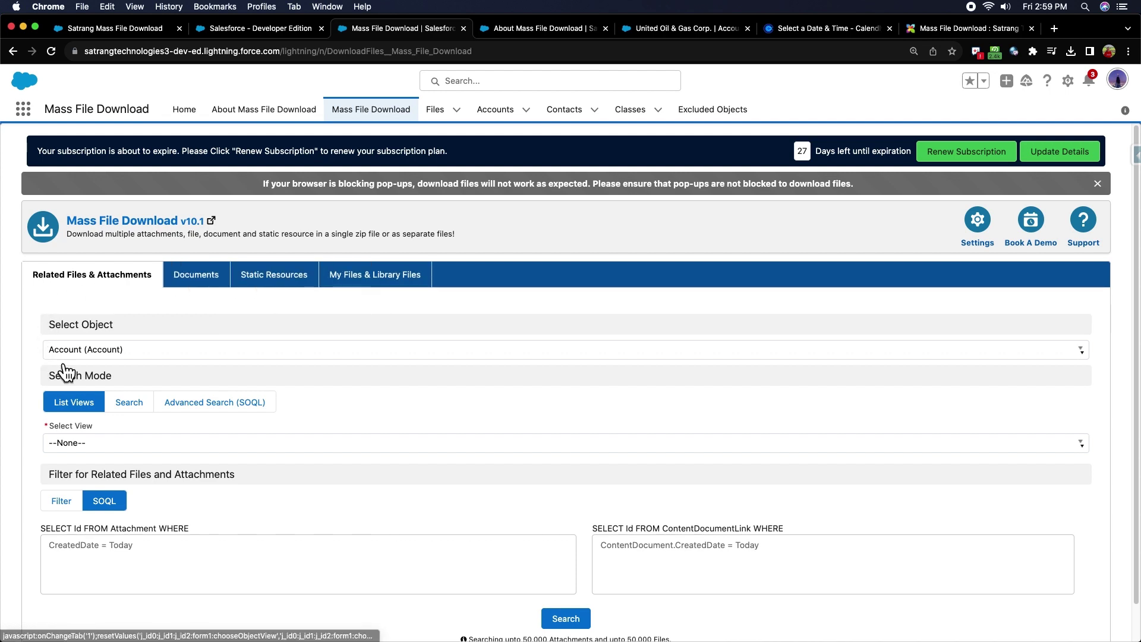
# - Search the object list for "cas", clear the search and close the list with Account still chosen
pyautogui.click(134, 356)
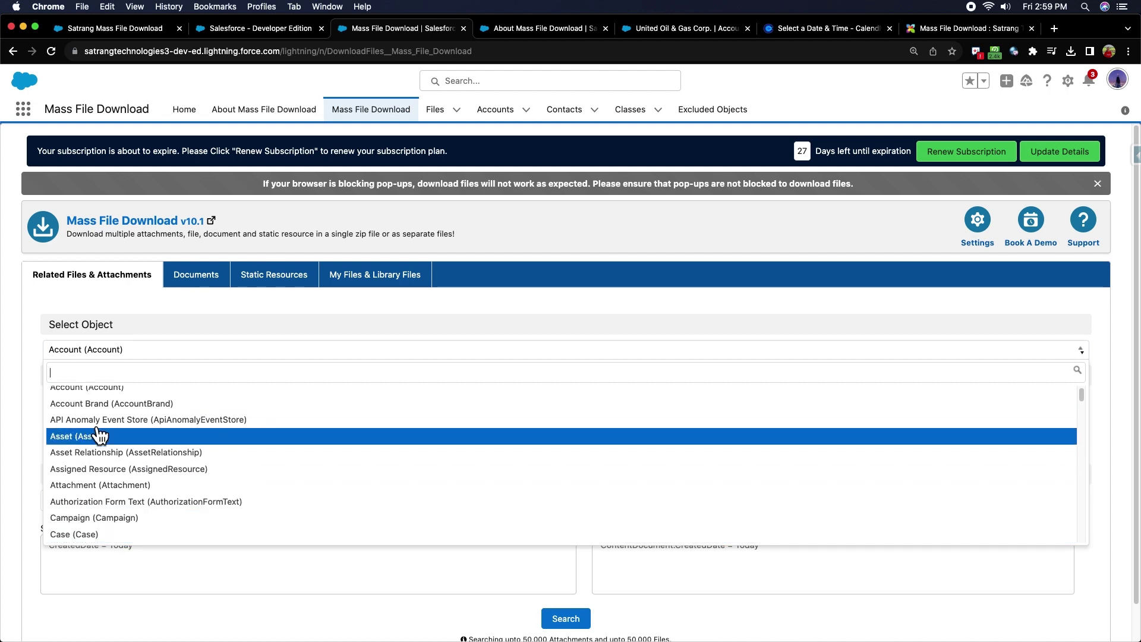
pyautogui.write('cas')
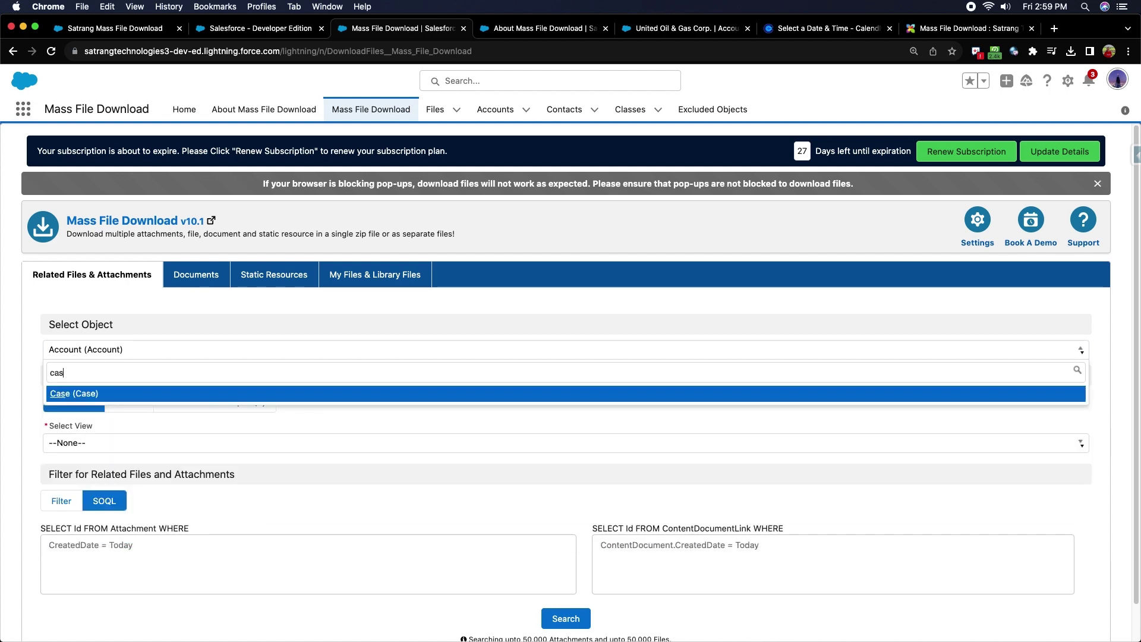
pyautogui.press('BackSpace')
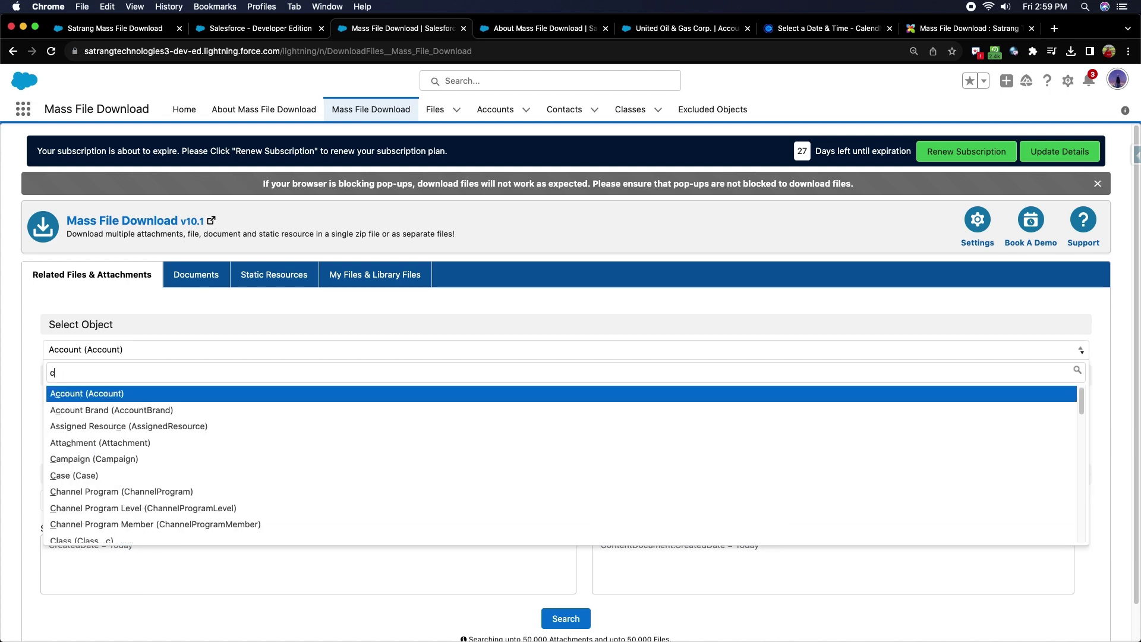
pyautogui.press('BackSpace')
pyautogui.click(147, 321)
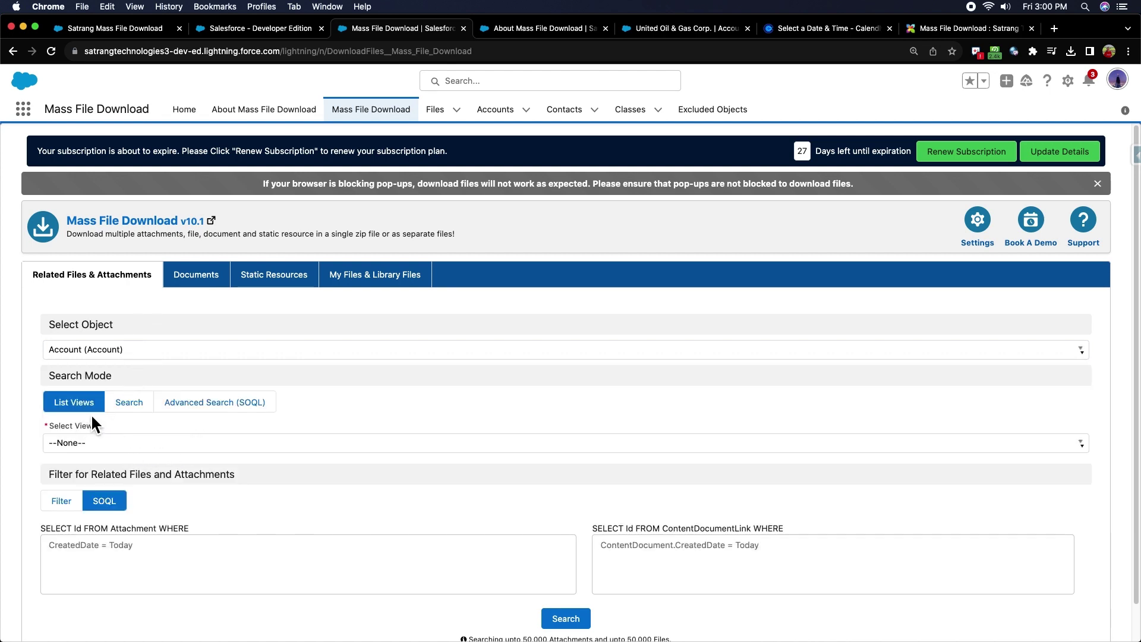
# - Choose the All Accounts list view for the Account object
pyautogui.click(90, 446)
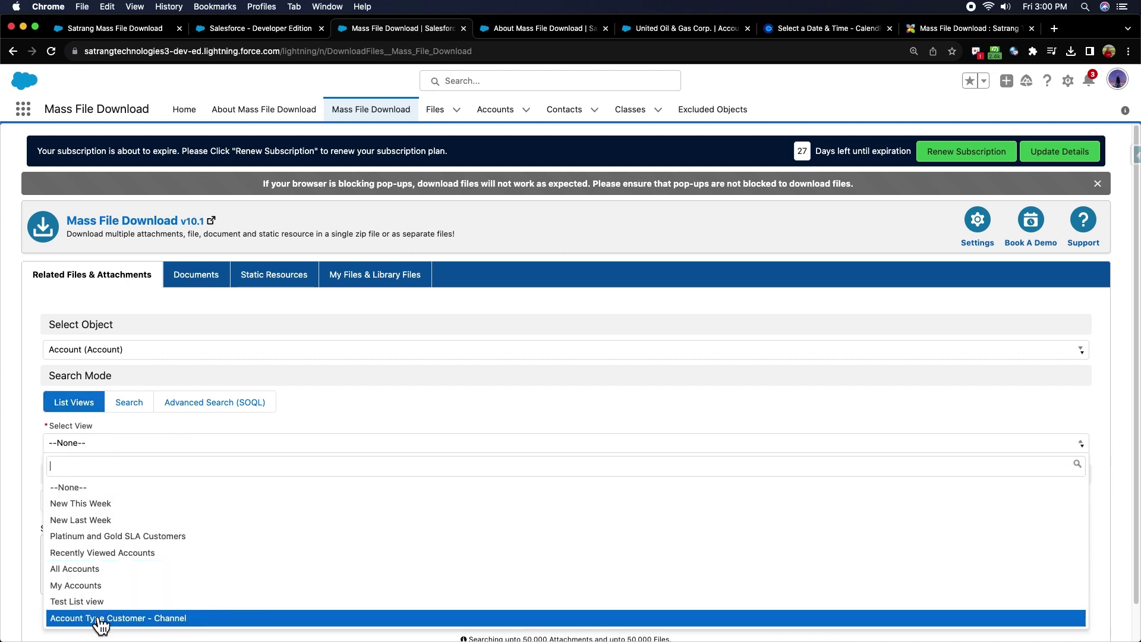
pyautogui.click(92, 569)
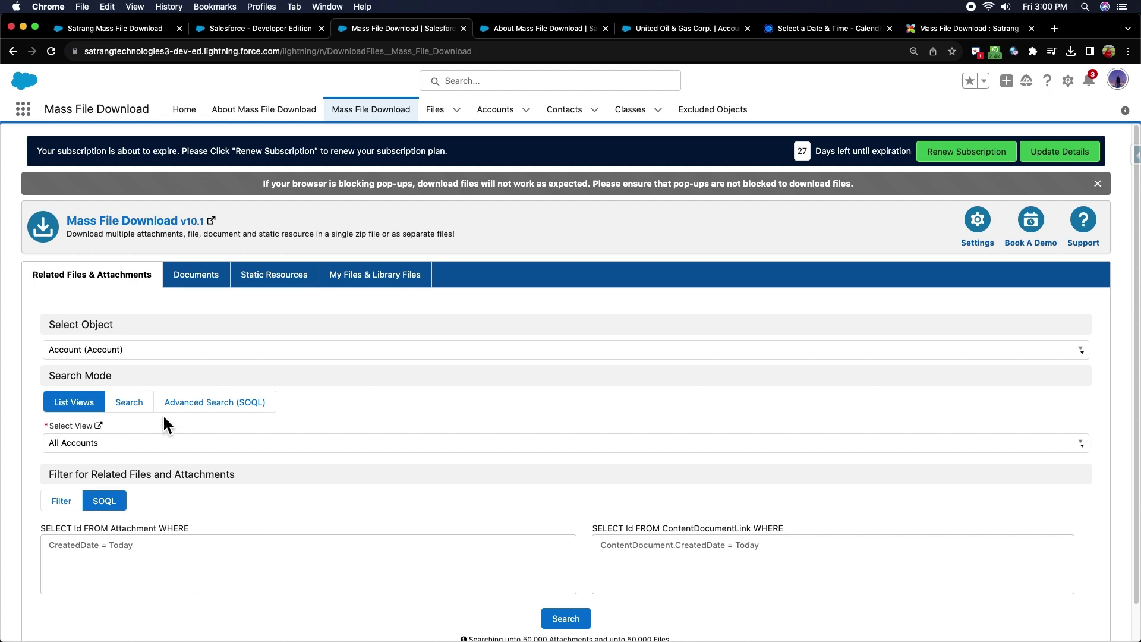
# - In Search mode, add all account records matching "tes" and remove Dickenson.plc,test and Test MFD Community user from the selection
pyautogui.click(128, 410)
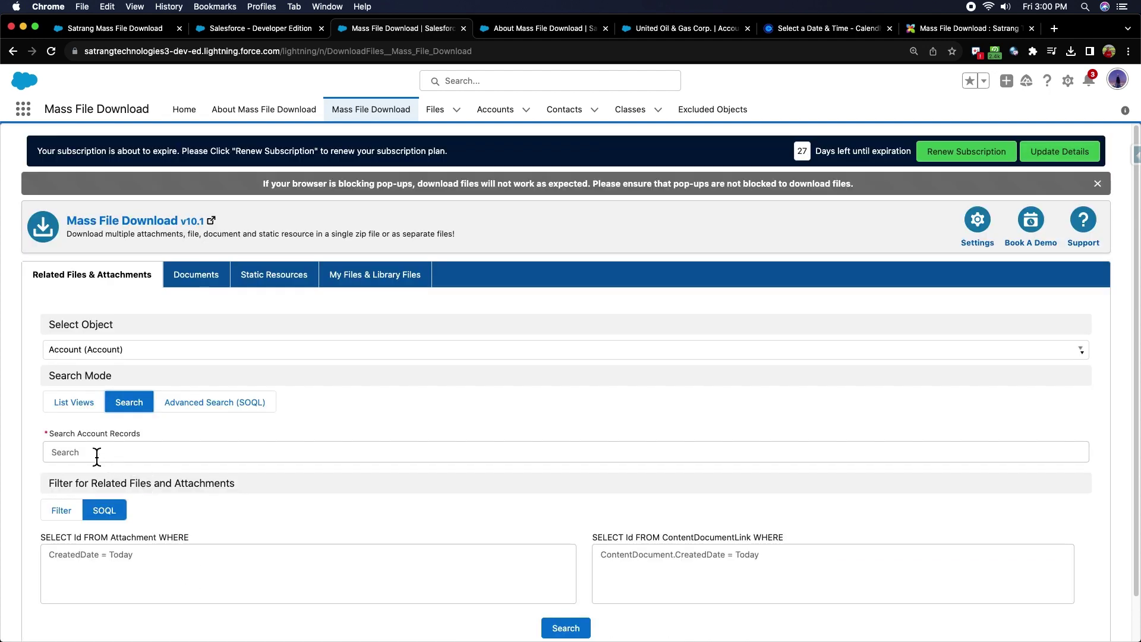
pyautogui.click(96, 453)
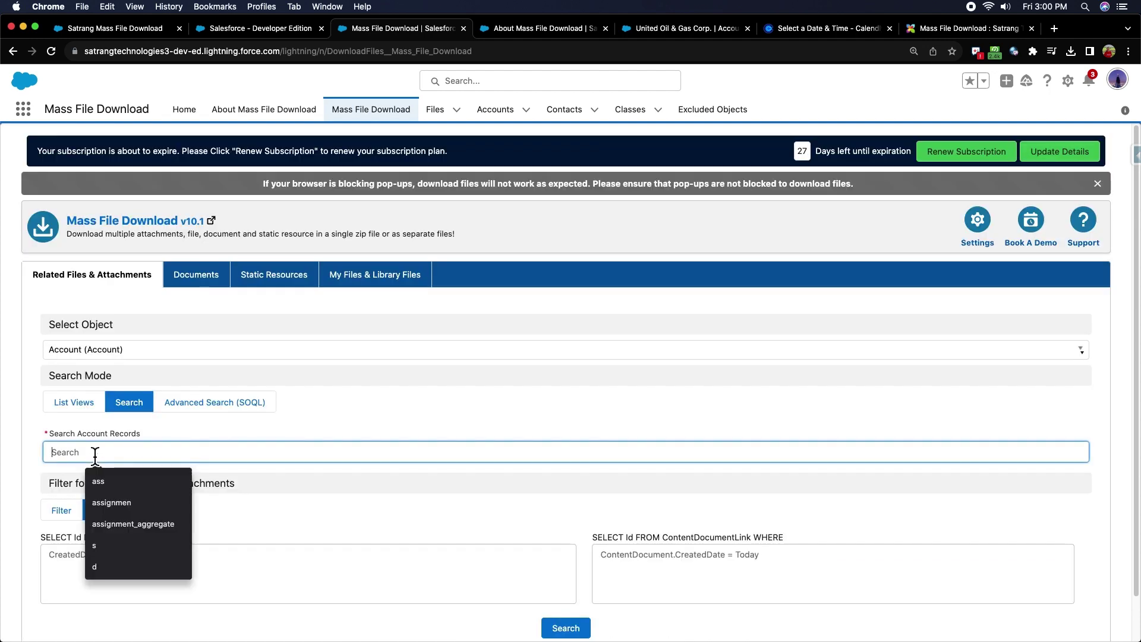
pyautogui.write('tes')
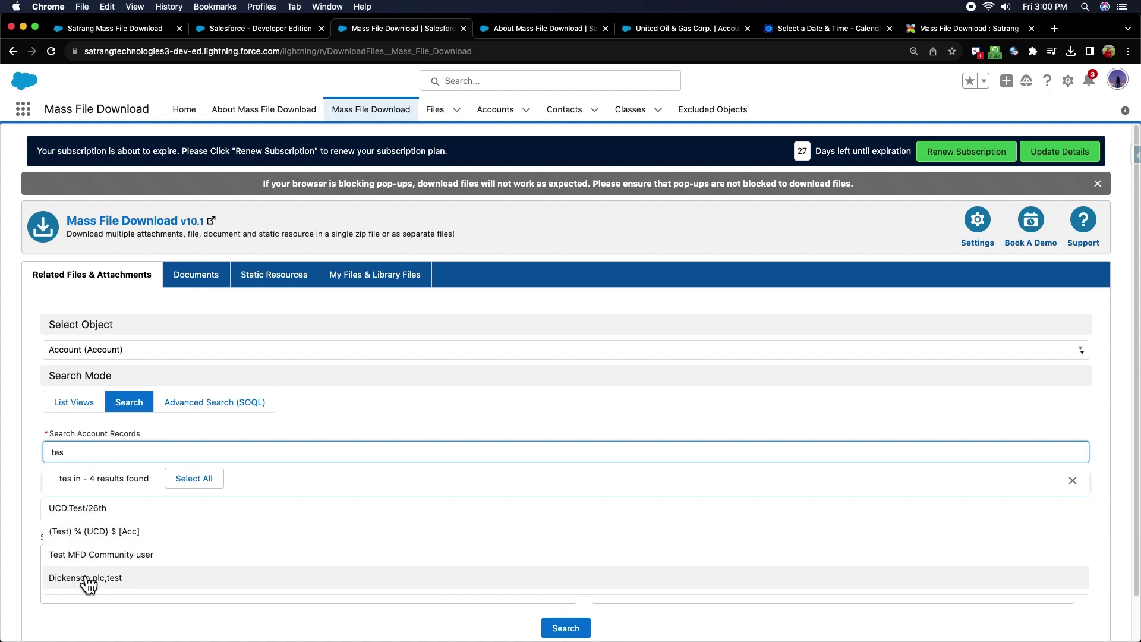
pyautogui.click(194, 479)
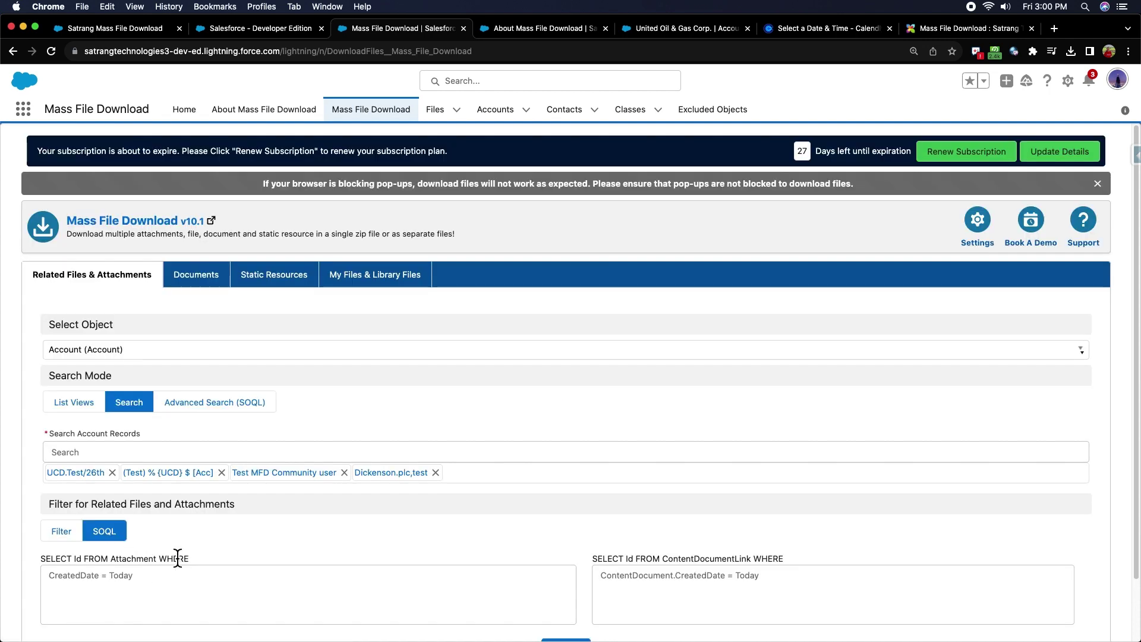
pyautogui.click(435, 473)
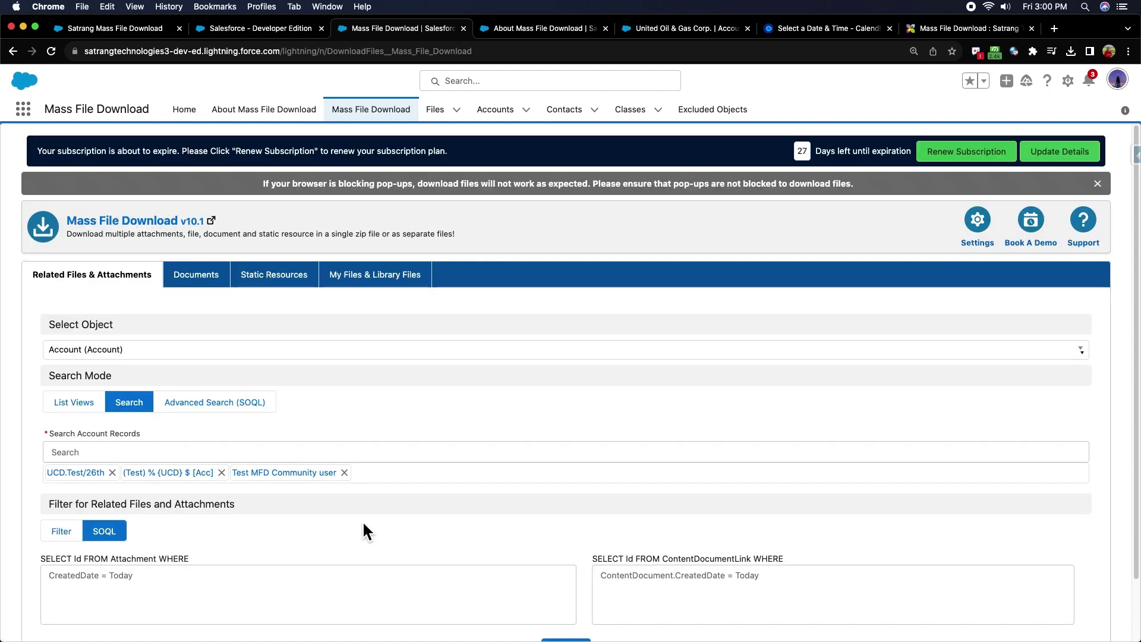
pyautogui.click(344, 473)
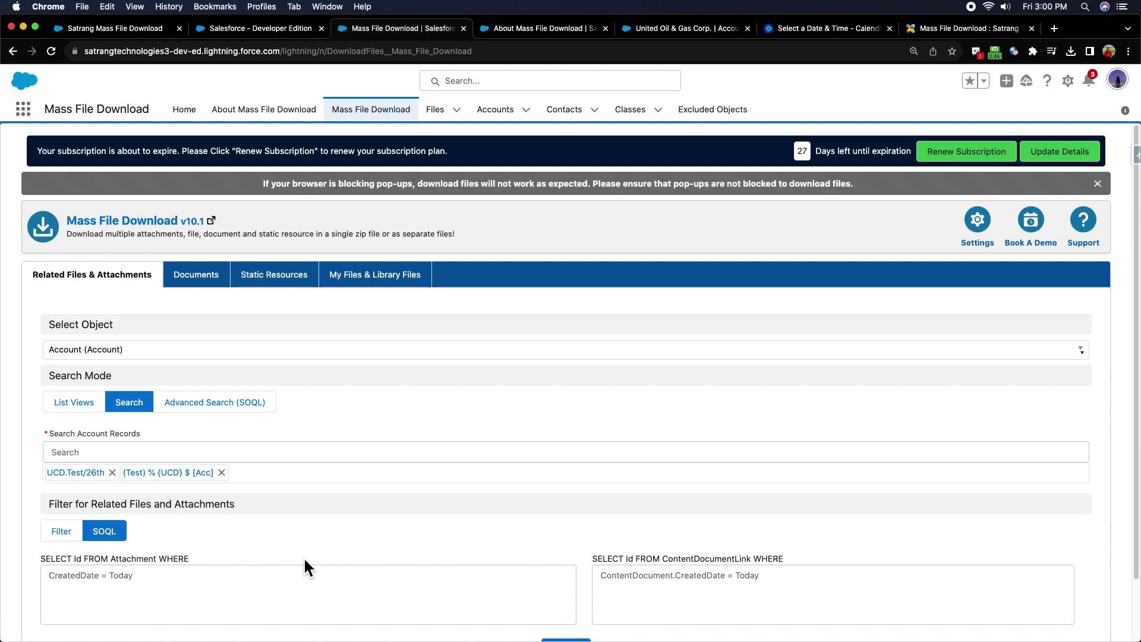
# - Run an Advanced Search (SOQL) on accounts with the condition id!=null and look through the related files and attachments
pyautogui.click(244, 403)
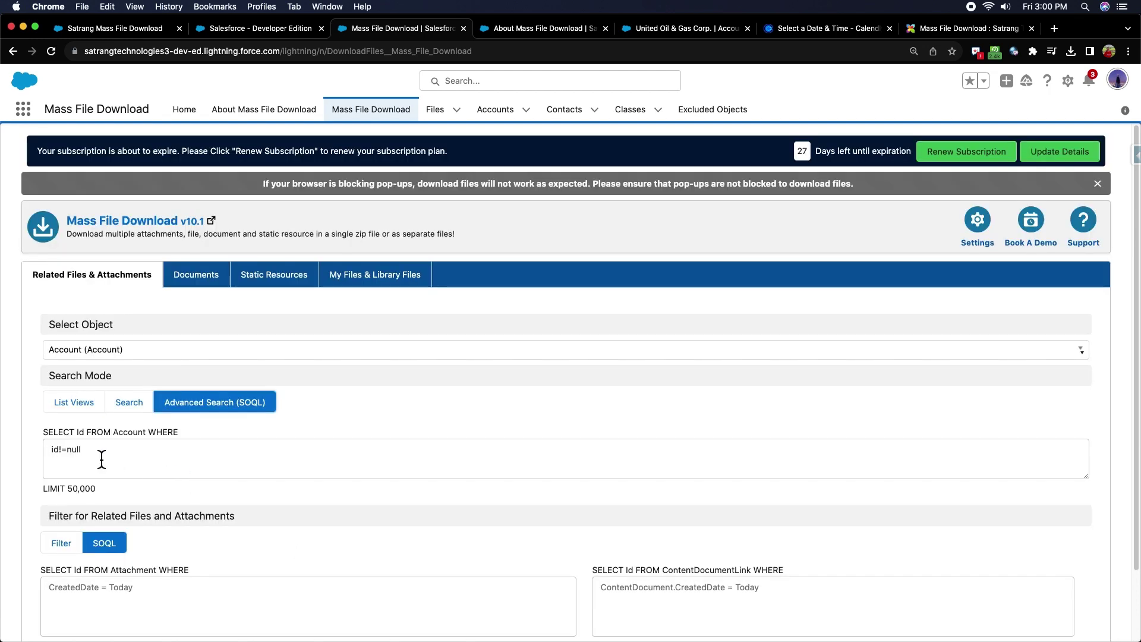
pyautogui.moveTo(101, 459); pyautogui.dragTo(54, 454)
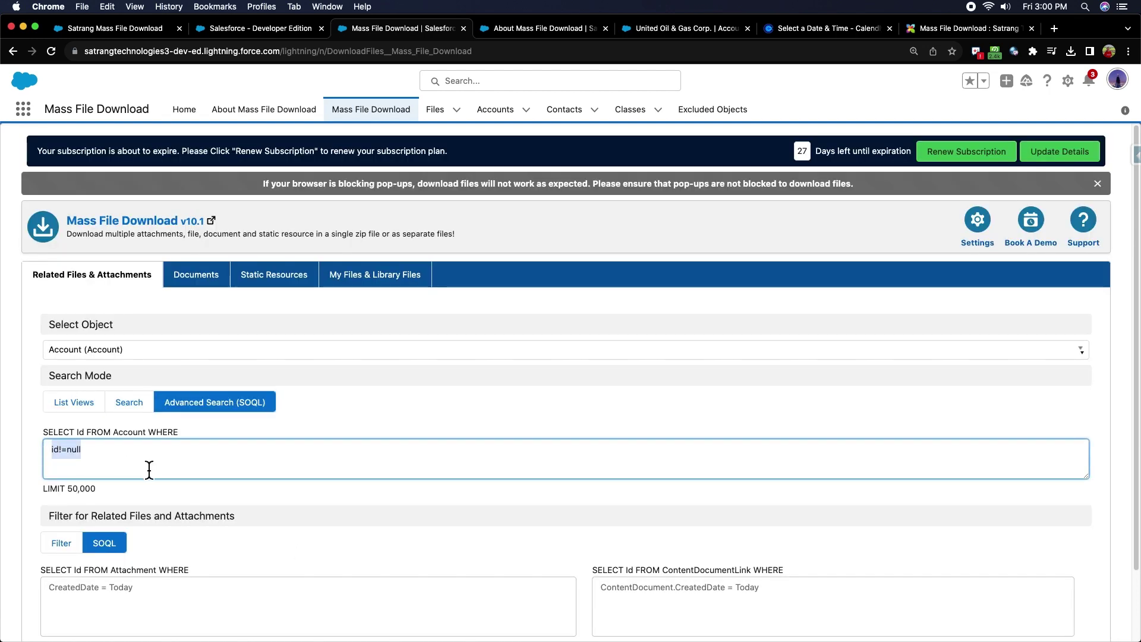
pyautogui.scroll(-3, 247, 474)
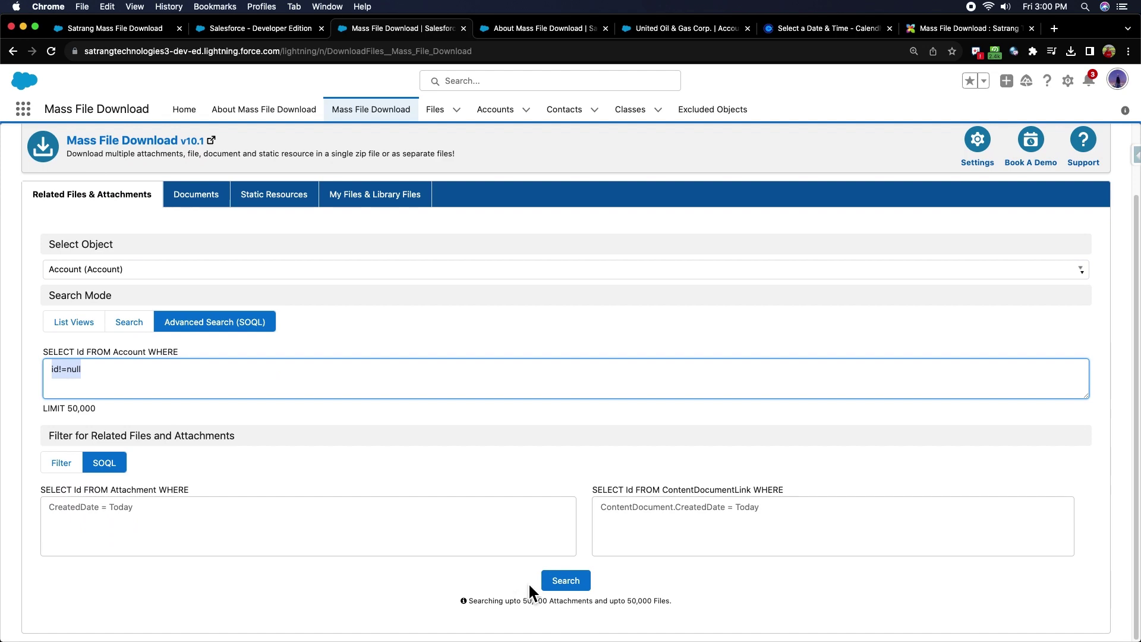
pyautogui.click(554, 583)
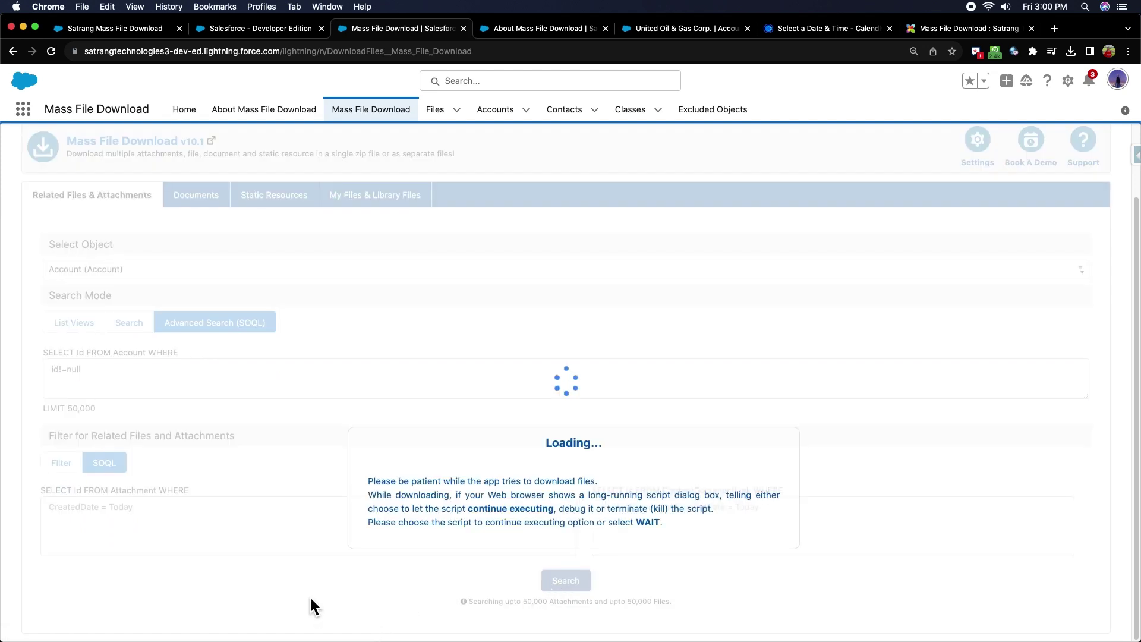
pyautogui.scroll(-5, 306, 593)
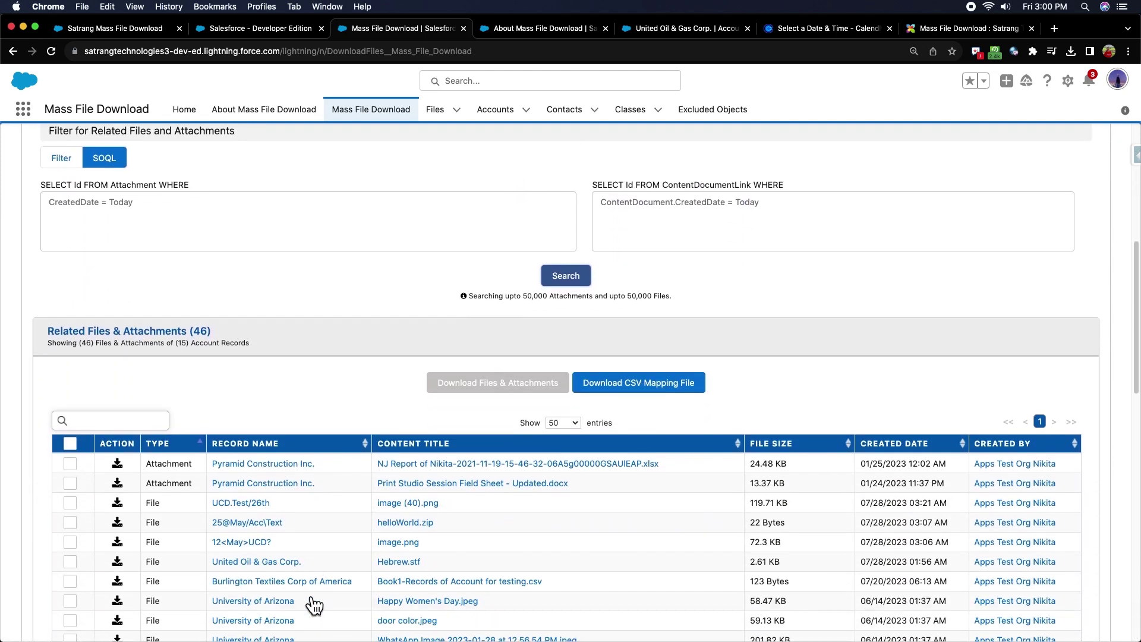
pyautogui.scroll(-7, 313, 605)
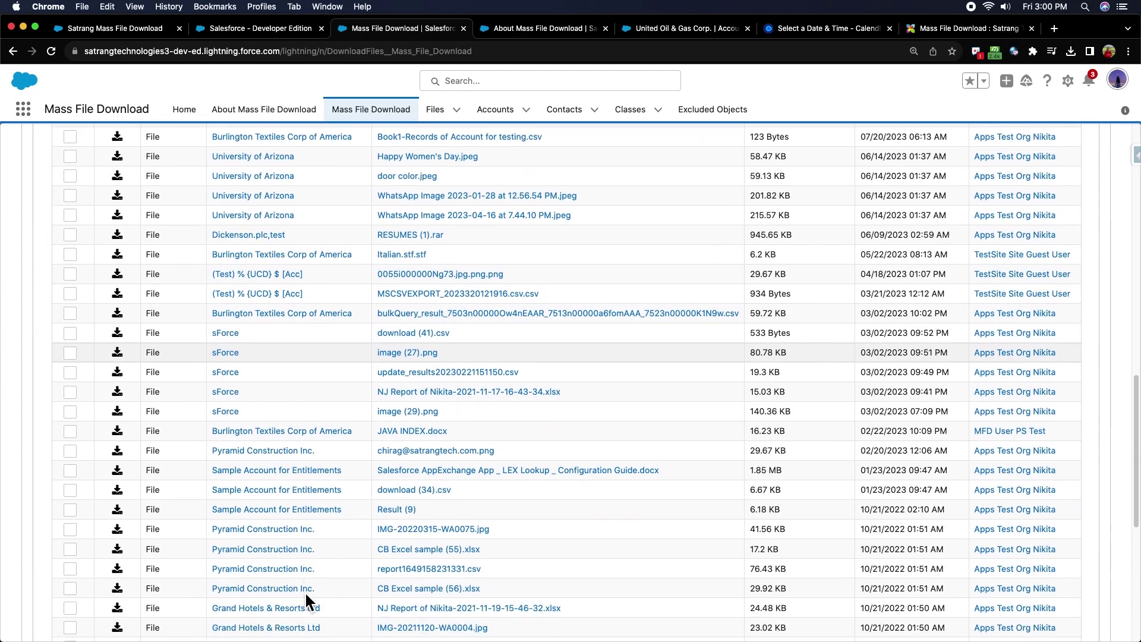
pyautogui.scroll(15, 304, 591)
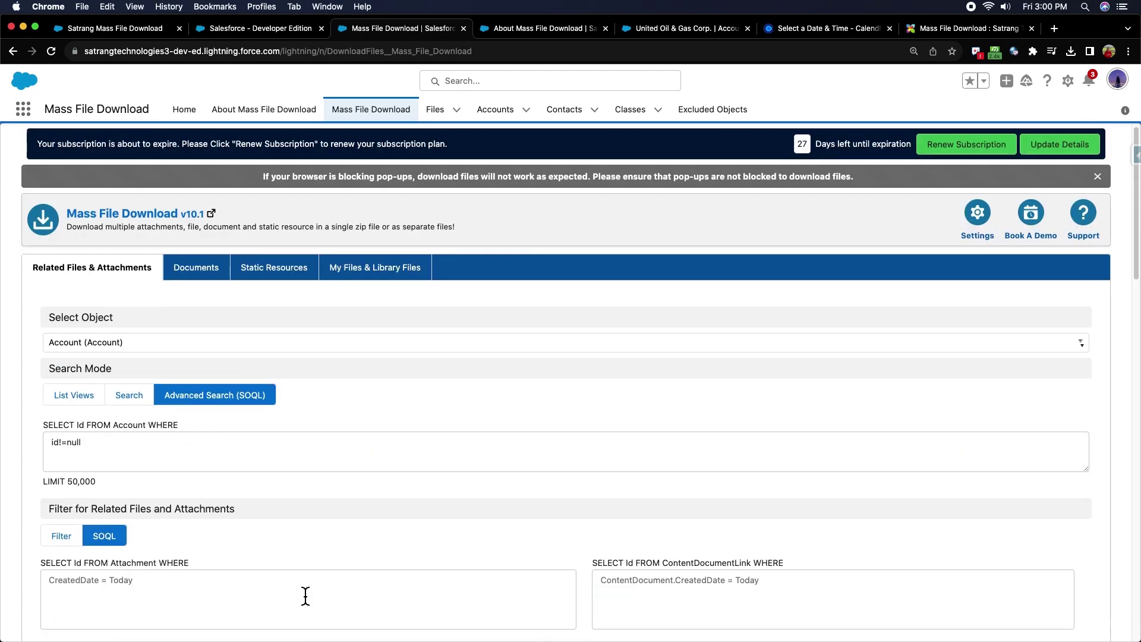
# - Set the filter for related files and attachments to File/Attachment Extension Equal To png
pyautogui.scroll(-2, 306, 594)
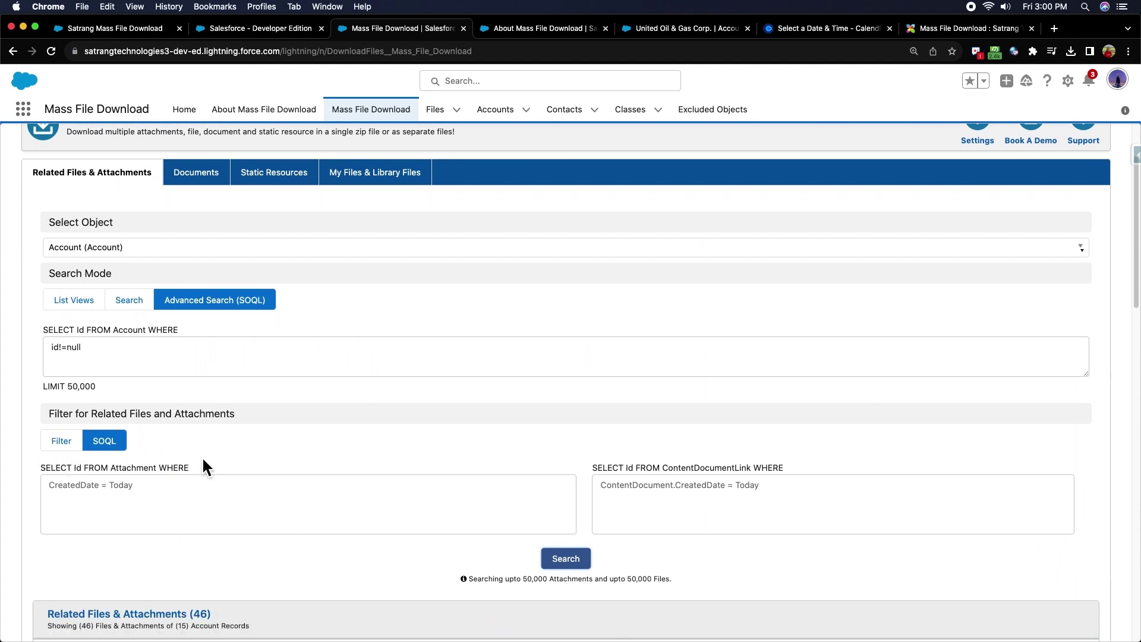
pyautogui.click(66, 443)
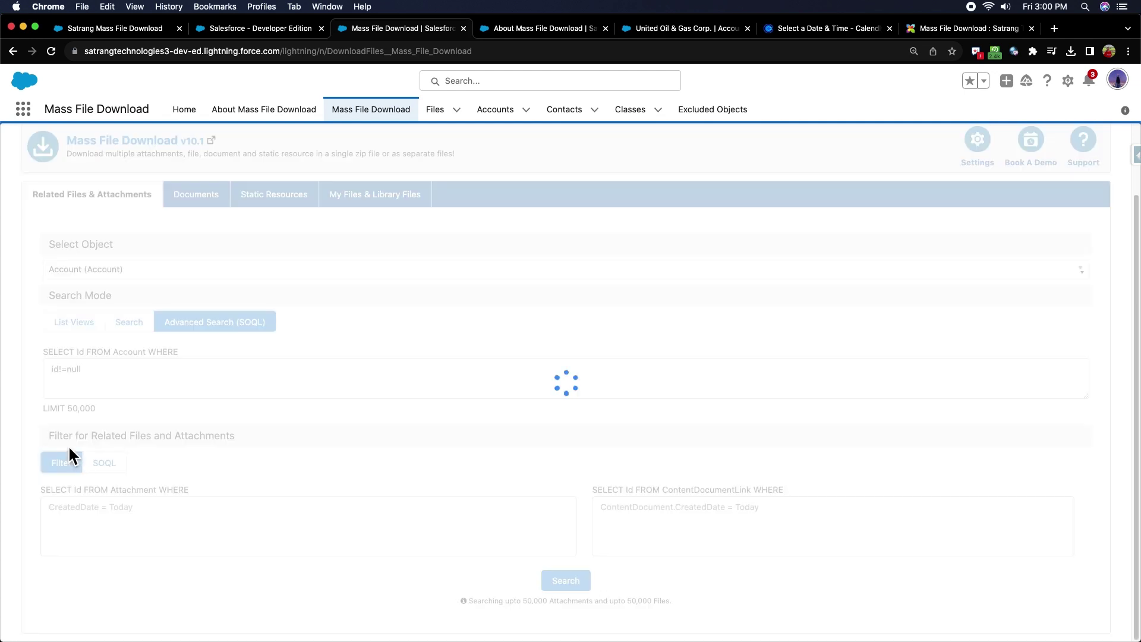
pyautogui.click(79, 555)
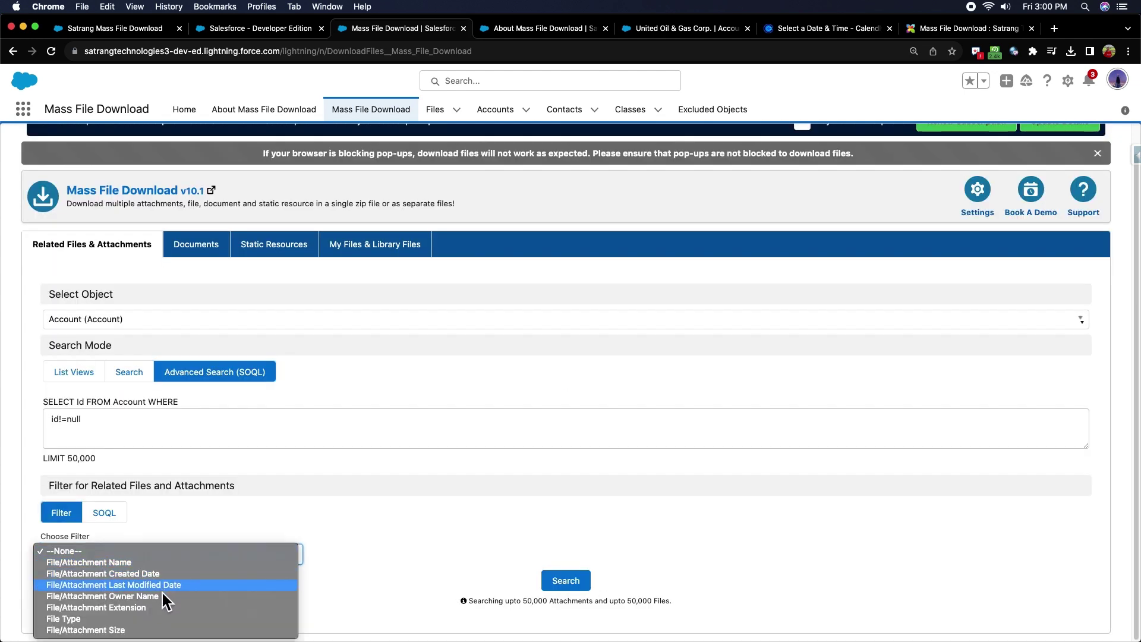
pyautogui.click(147, 608)
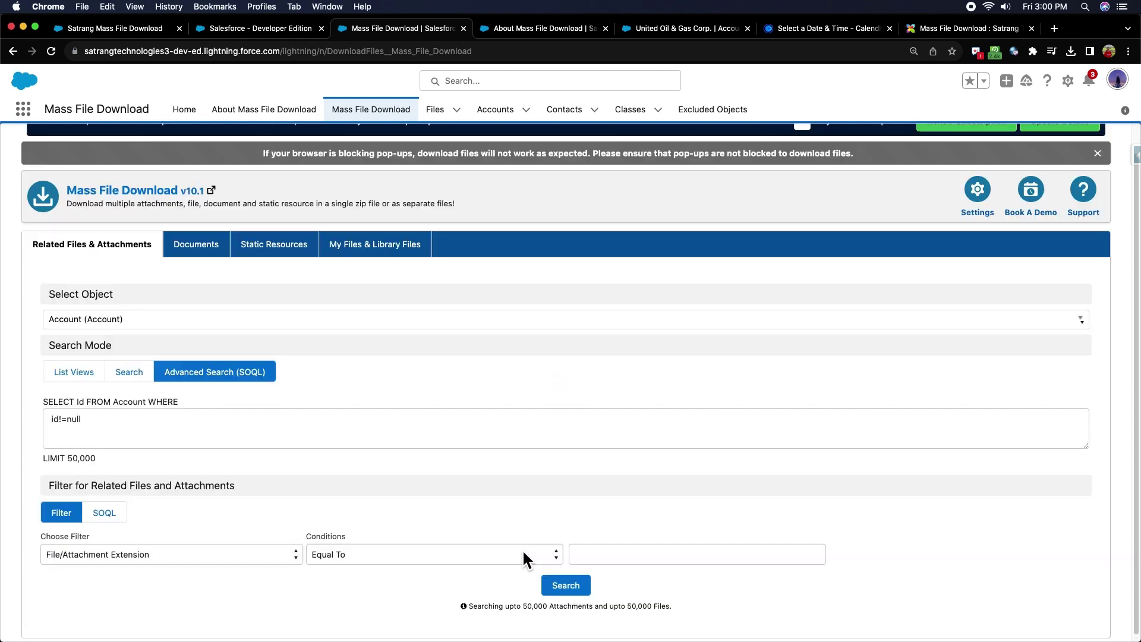
pyautogui.click(523, 558)
pyautogui.click(496, 558)
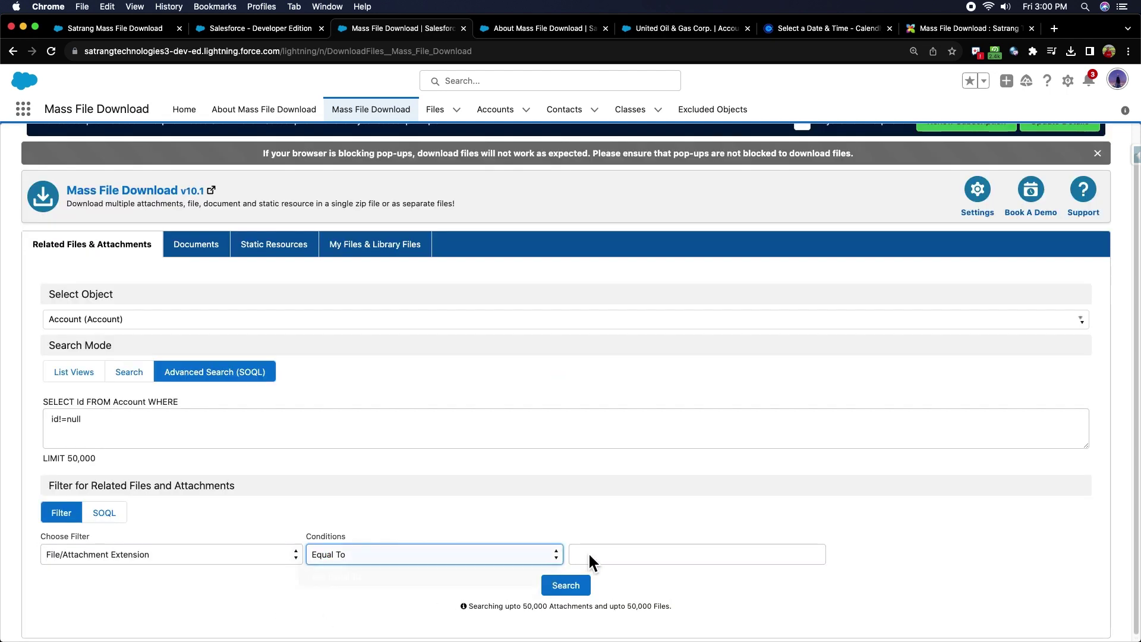
pyautogui.click(588, 555)
pyautogui.write('pn')
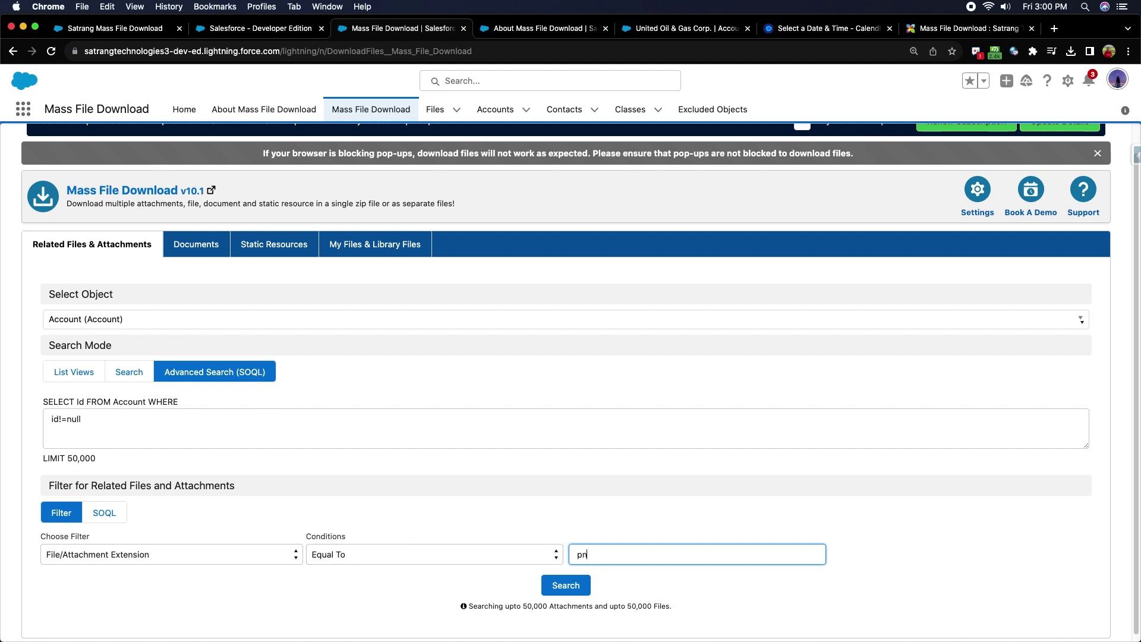
pyautogui.write('g')
pyautogui.click(308, 565)
# - Switch the related files filter back to SOQL and rerun the search with both WHERE conditions left empty
pyautogui.click(111, 514)
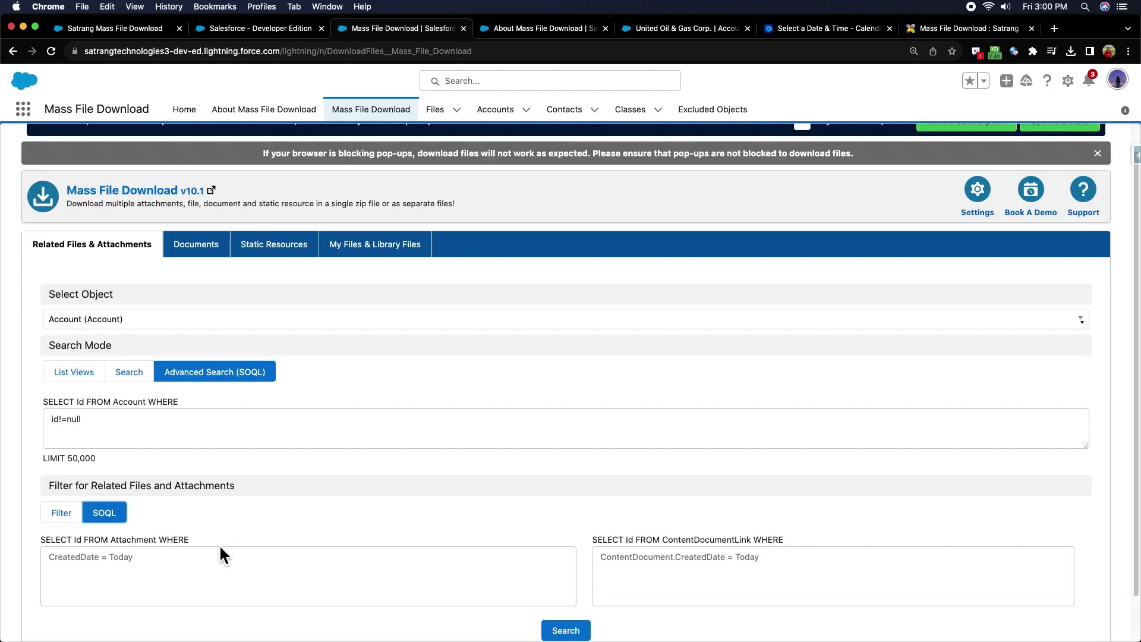
pyautogui.moveTo(127, 550); pyautogui.dragTo(571, 566)
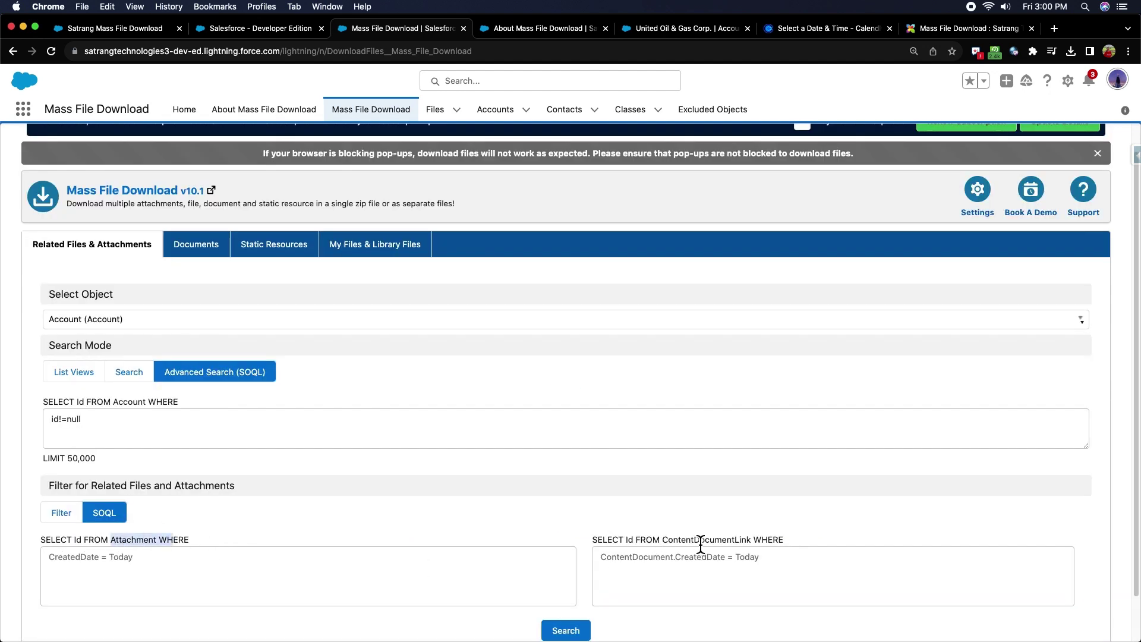
pyautogui.doubleClick(693, 542)
pyautogui.scroll(-2, 565, 588)
pyautogui.click(565, 581)
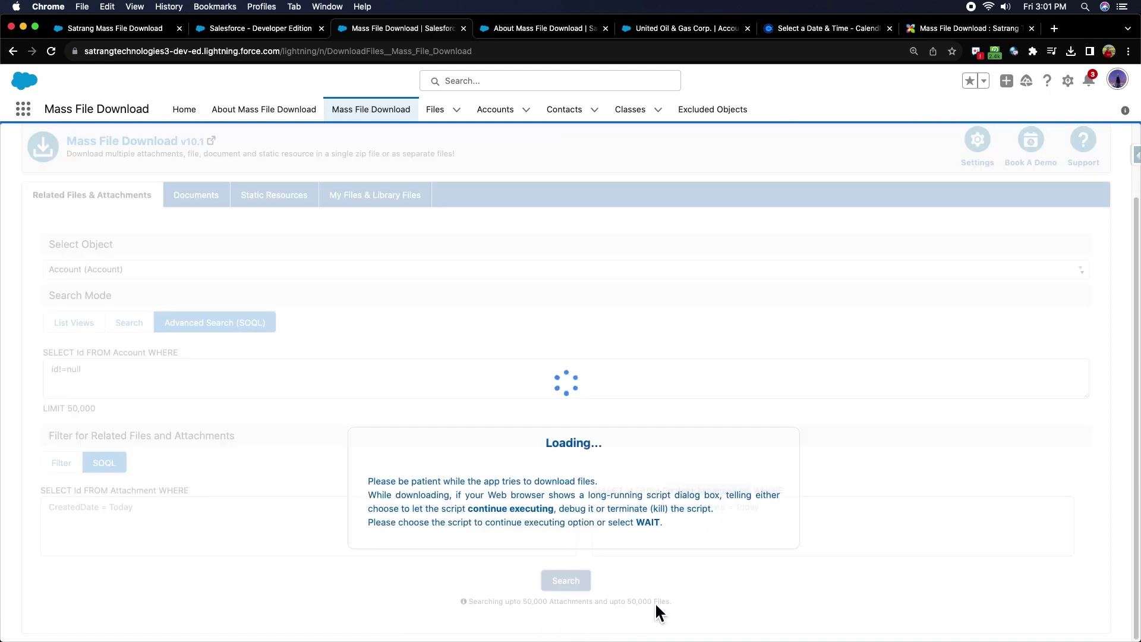
# - Select the first six files and attachments in the results, and extend the selection to all entries
pyautogui.scroll(-7, 630, 587)
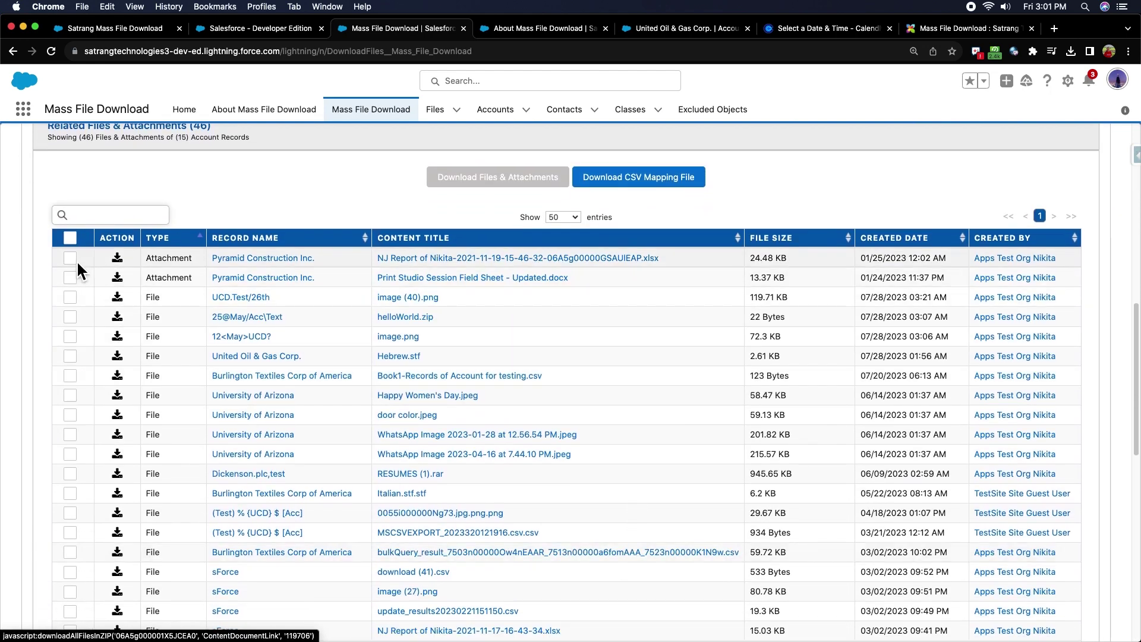
pyautogui.click(70, 258)
pyautogui.click(70, 278)
pyautogui.click(70, 297)
pyautogui.click(70, 317)
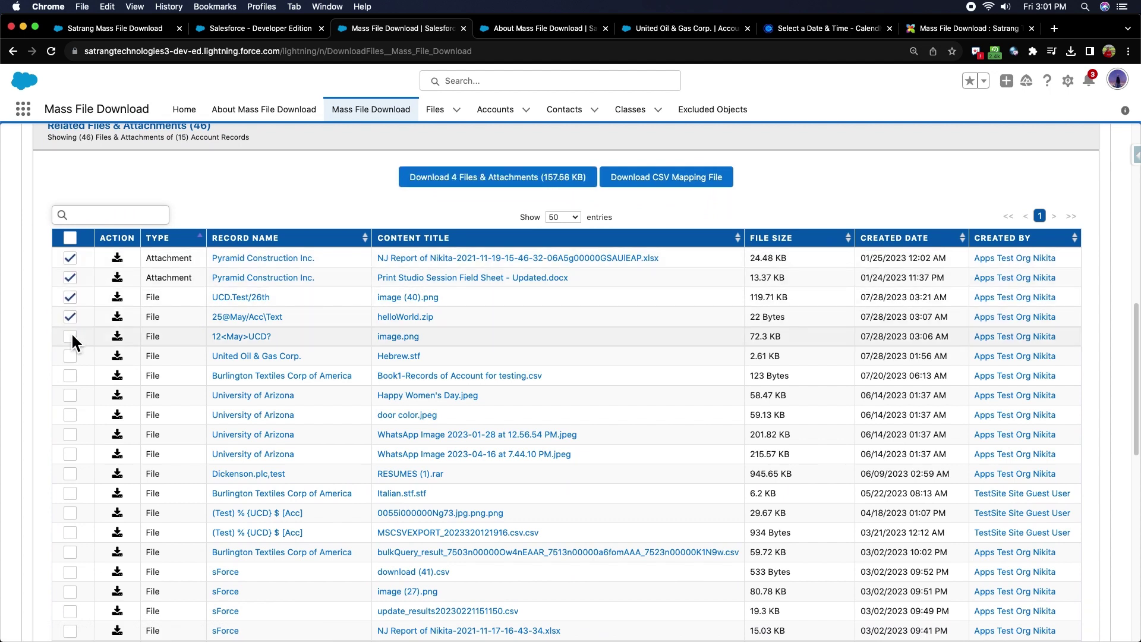
pyautogui.click(70, 336)
pyautogui.click(71, 356)
pyautogui.click(70, 238)
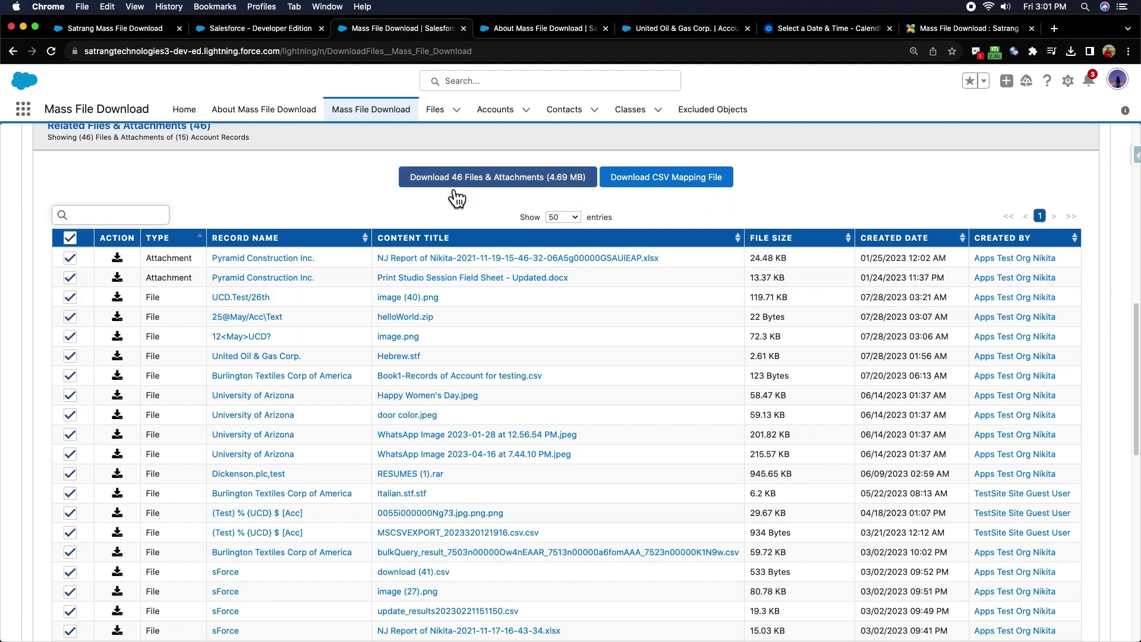
# - Clear the full selection and select only the two Pyramid Construction Inc. attachments
pyautogui.click(69, 237)
pyautogui.click(70, 258)
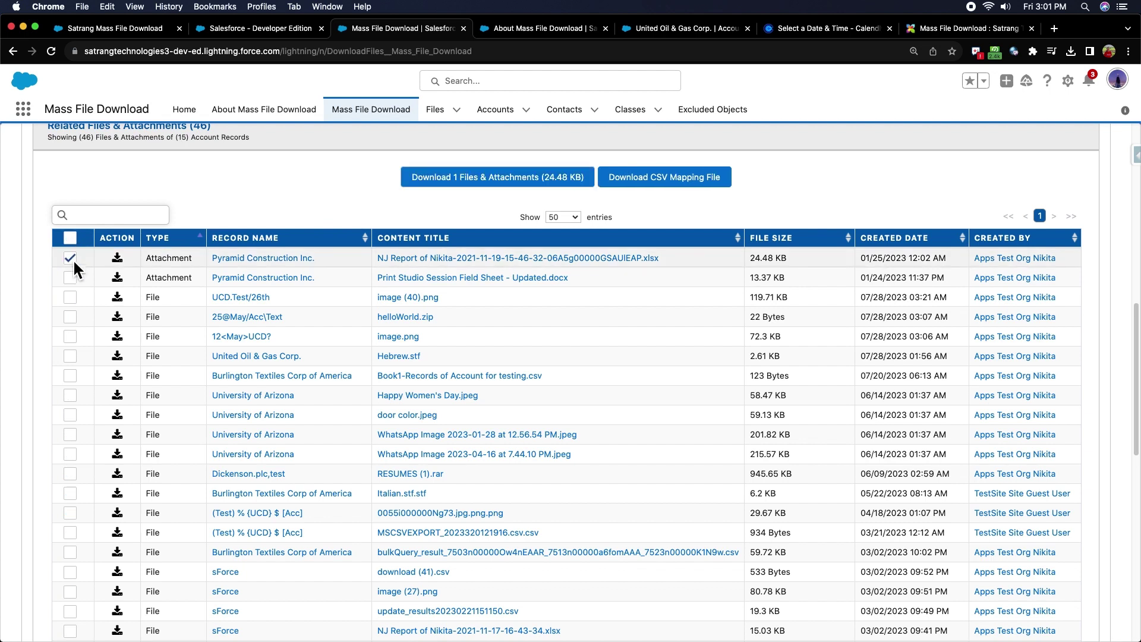
pyautogui.click(70, 277)
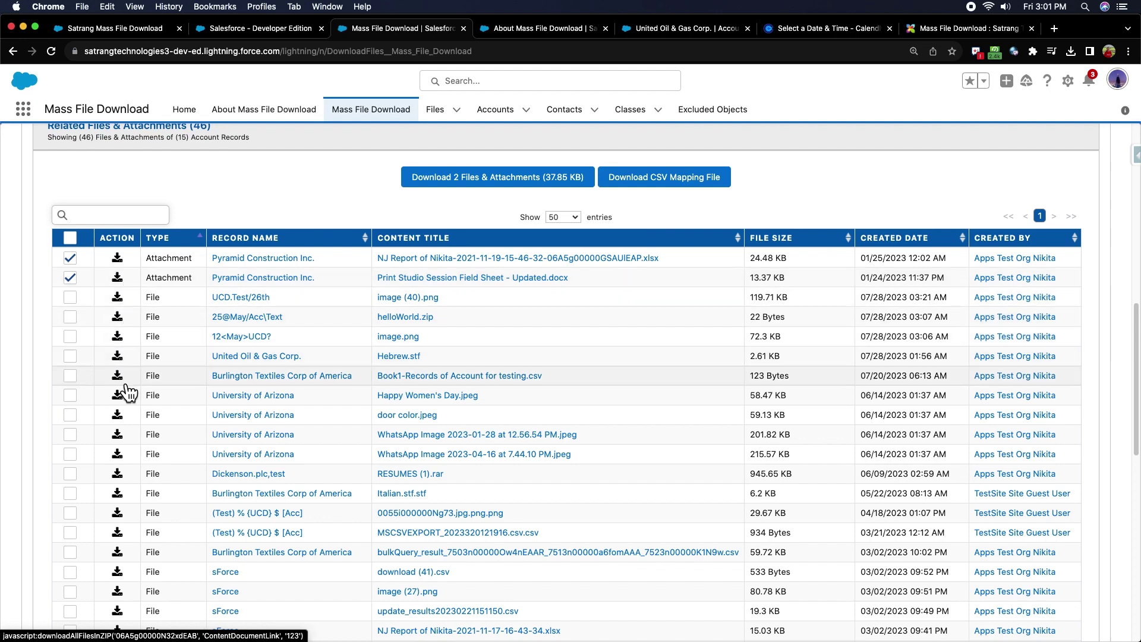
# - Sort the related files and attachments by Content Title in descending order
pyautogui.click(596, 242)
pyautogui.click(595, 242)
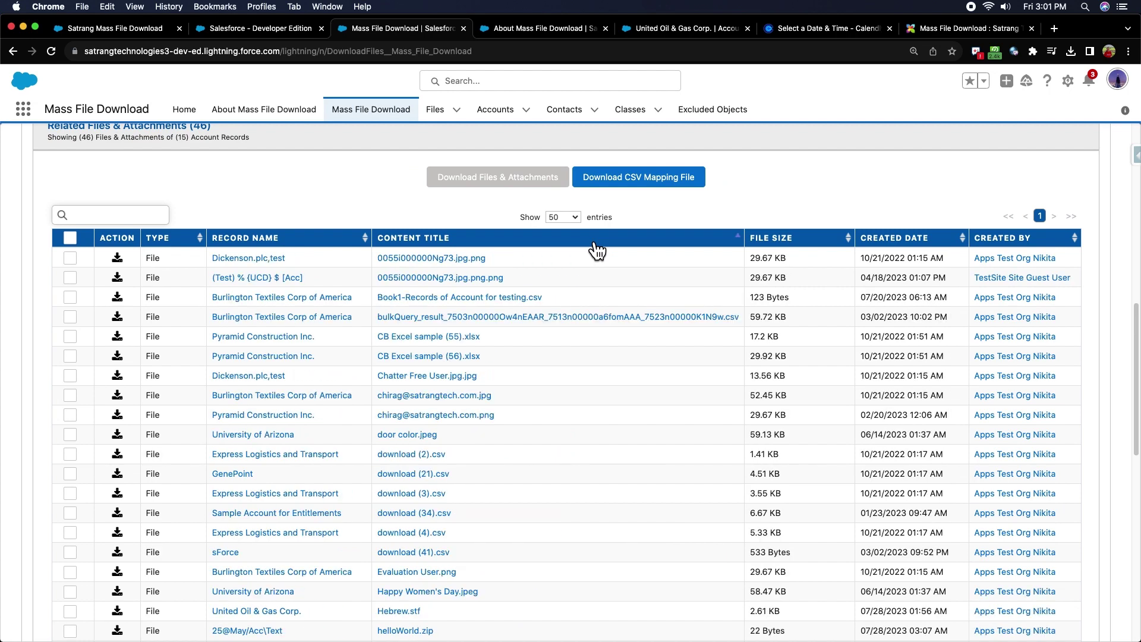
pyautogui.click(595, 242)
# - Reduce the results to 25 and finally 10 entries per page, and select all entries on the first page
pyautogui.click(574, 218)
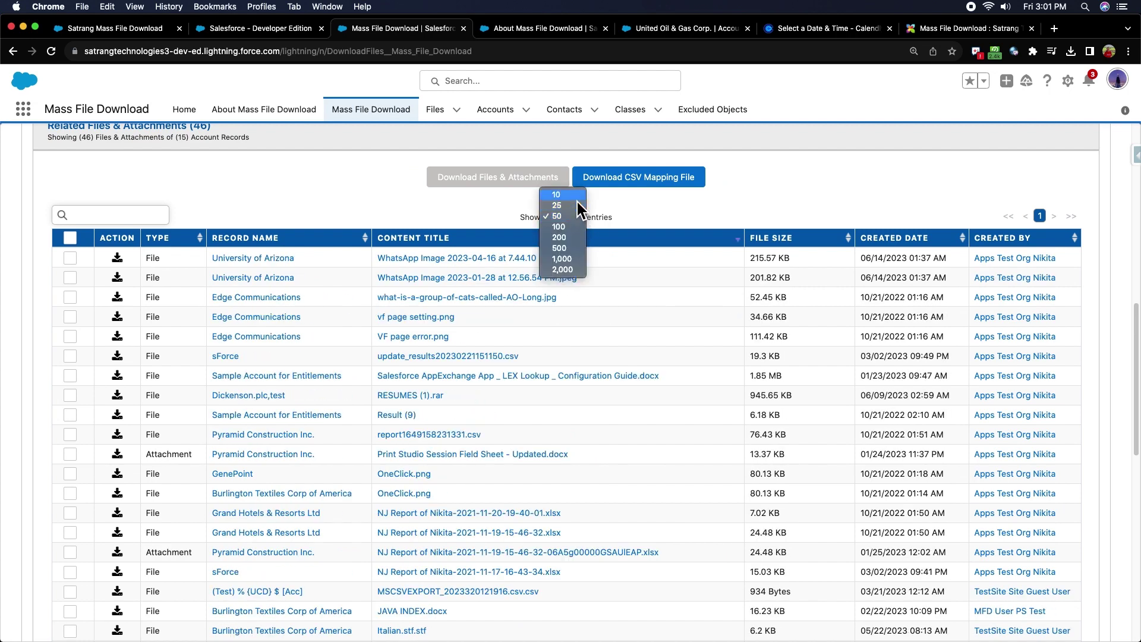
pyautogui.click(573, 208)
pyautogui.click(574, 214)
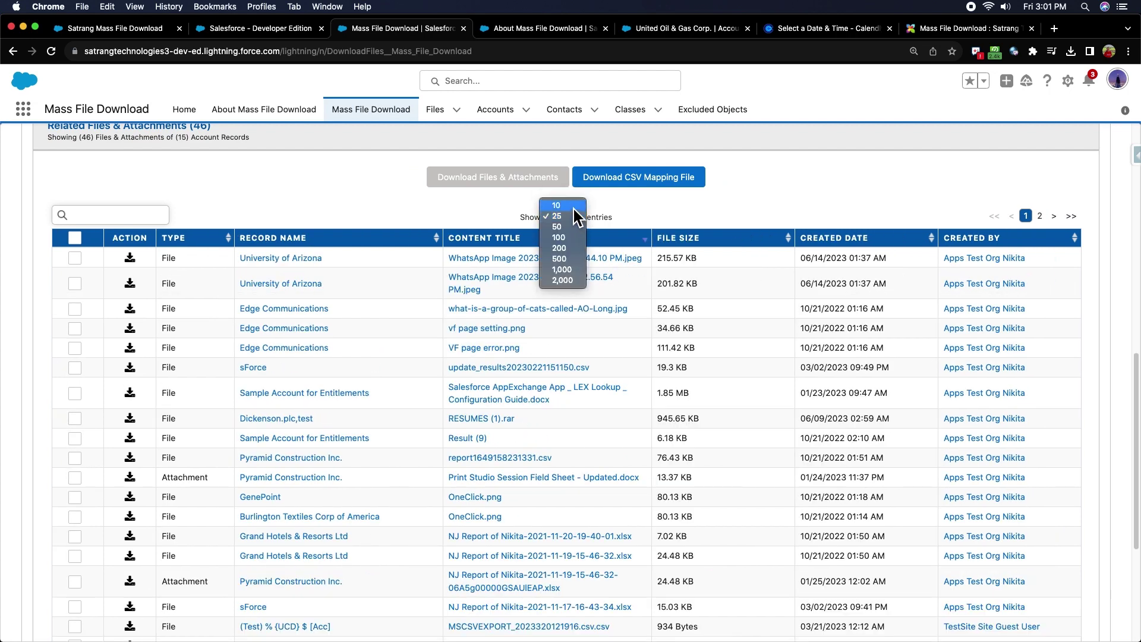
pyautogui.click(572, 207)
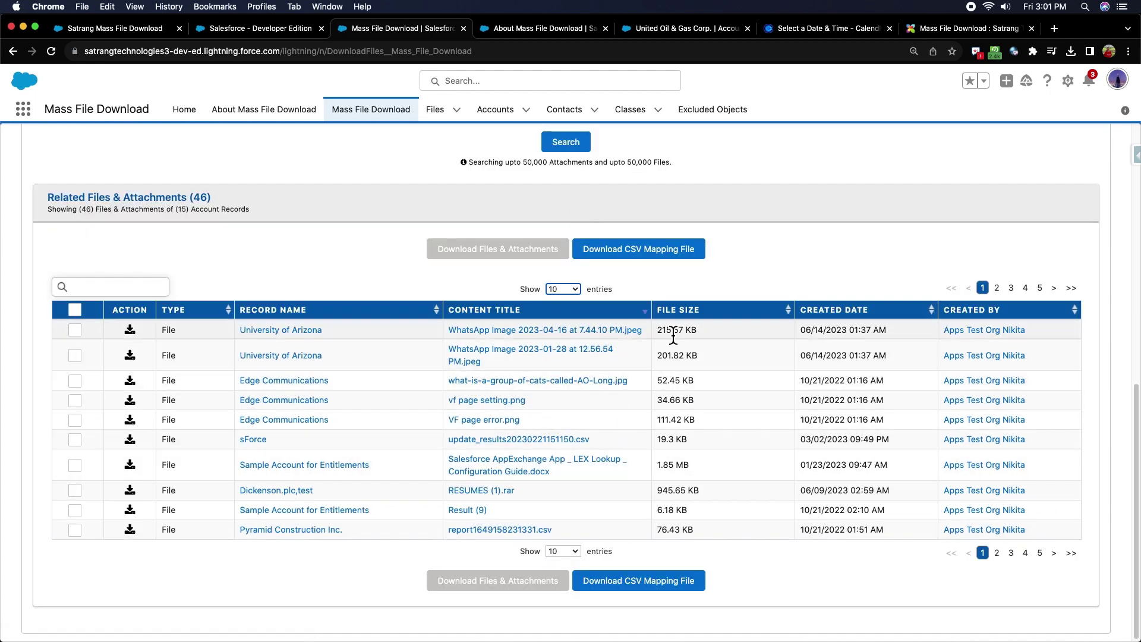
pyautogui.click(75, 312)
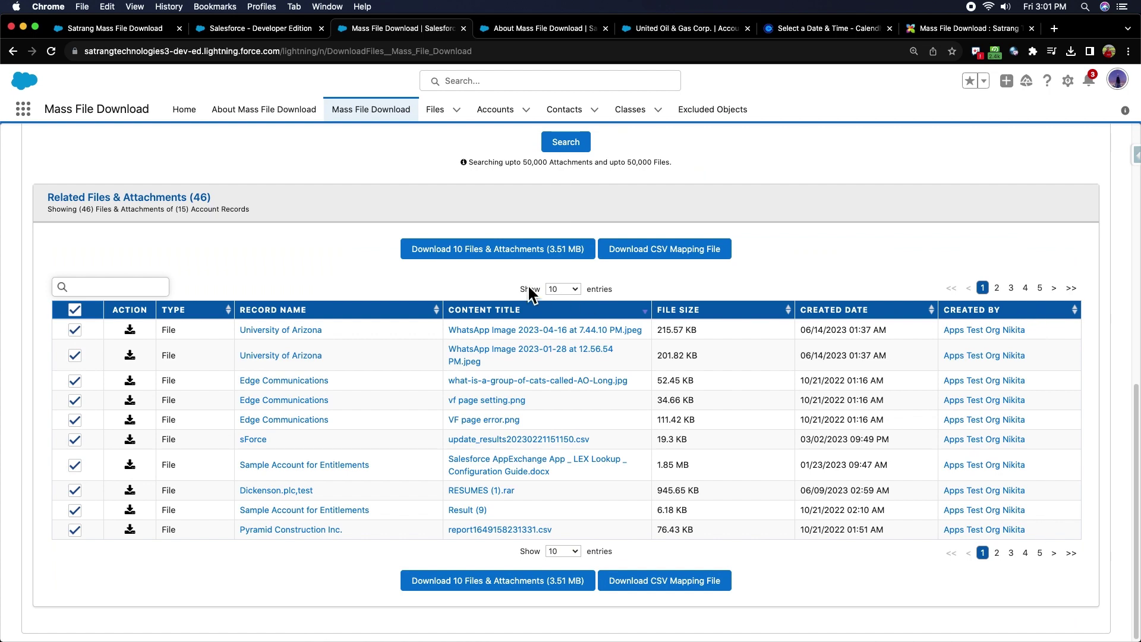
# - Page forward through the related files and attachments to page 4
pyautogui.click(1053, 288)
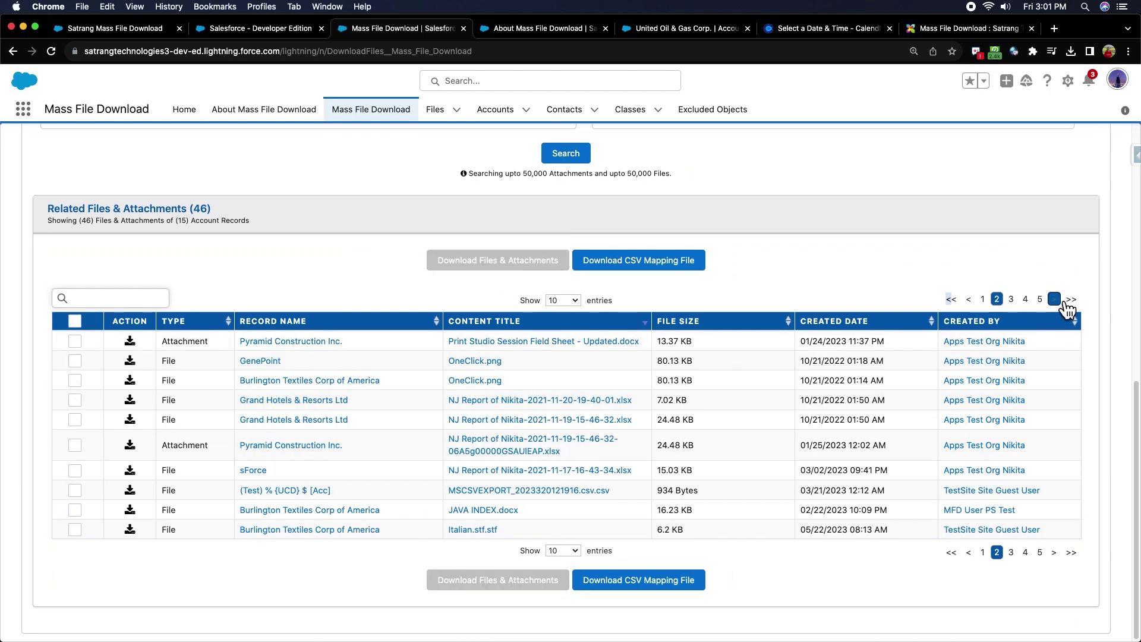
pyautogui.click(1054, 300)
pyautogui.click(1054, 311)
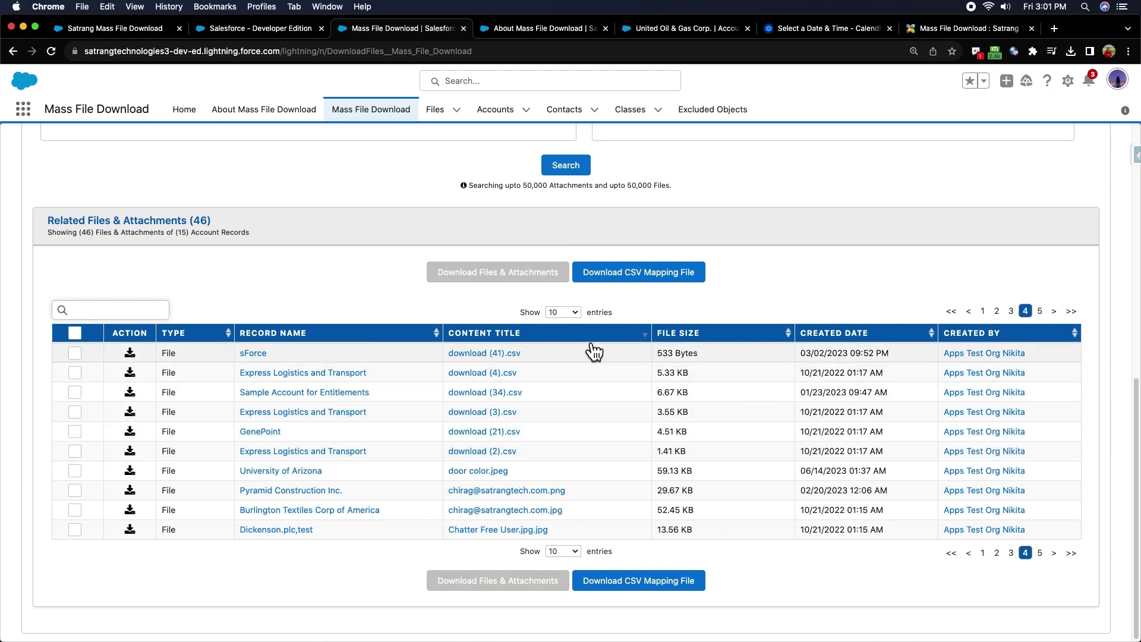
# - Show 2,000 entries per page and select all of the related files and attachments
pyautogui.click(577, 314)
pyautogui.click(563, 386)
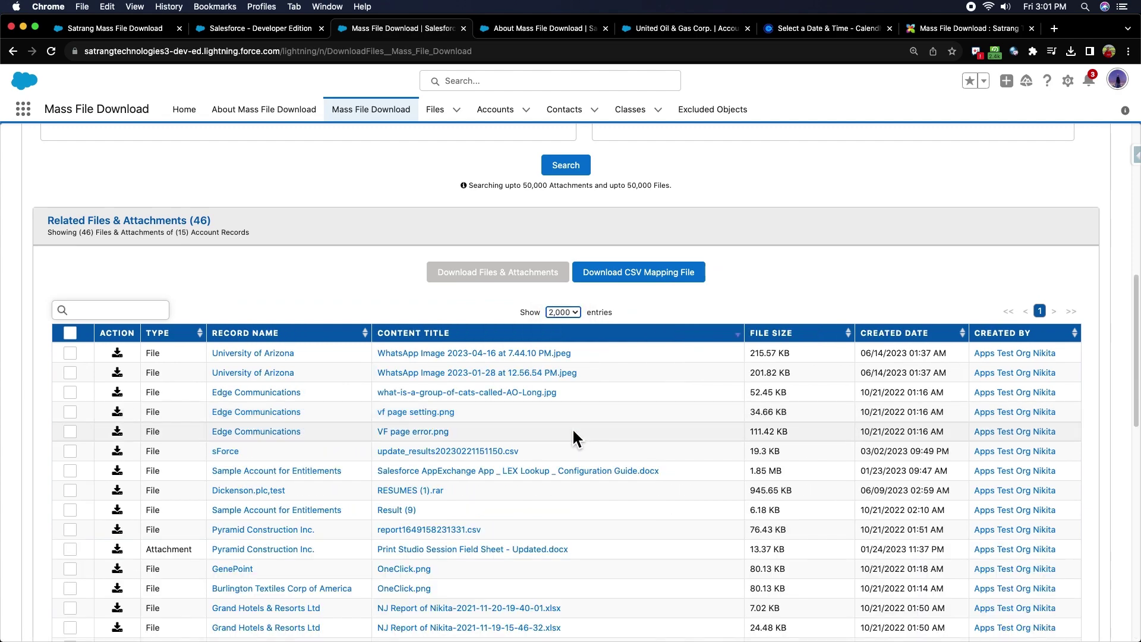
pyautogui.scroll(-5, 574, 423)
pyautogui.scroll(5, 288, 375)
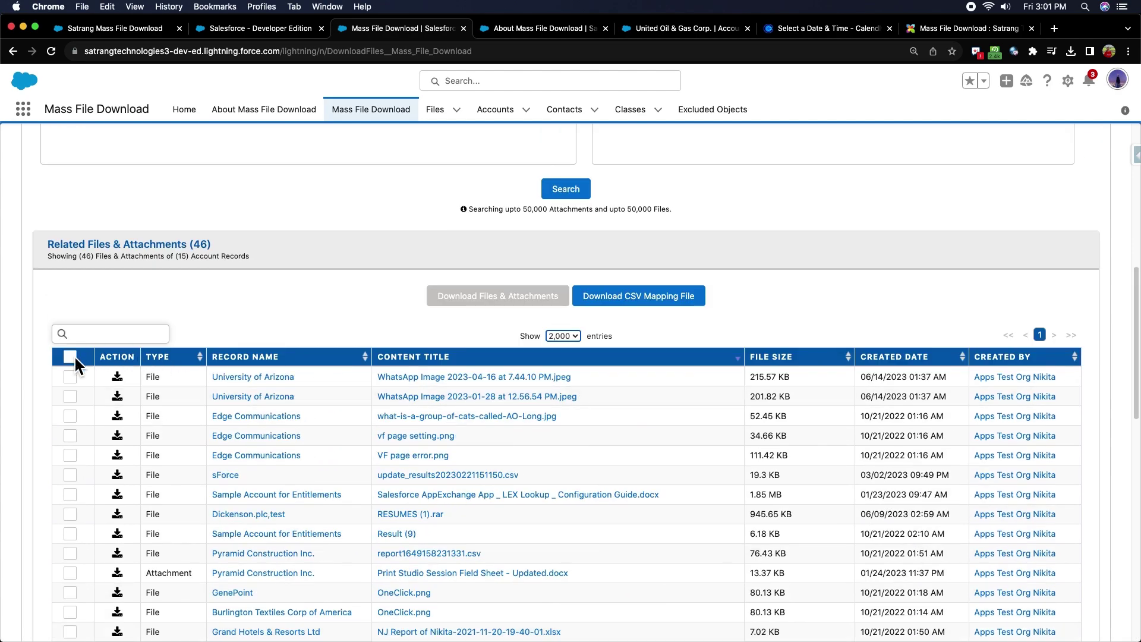
pyautogui.click(70, 356)
# - Switch to Finder, preview the downloaded File Mapping.csv, and close the preview
pyautogui.scroll(1, 74, 357)
pyautogui.press('space')
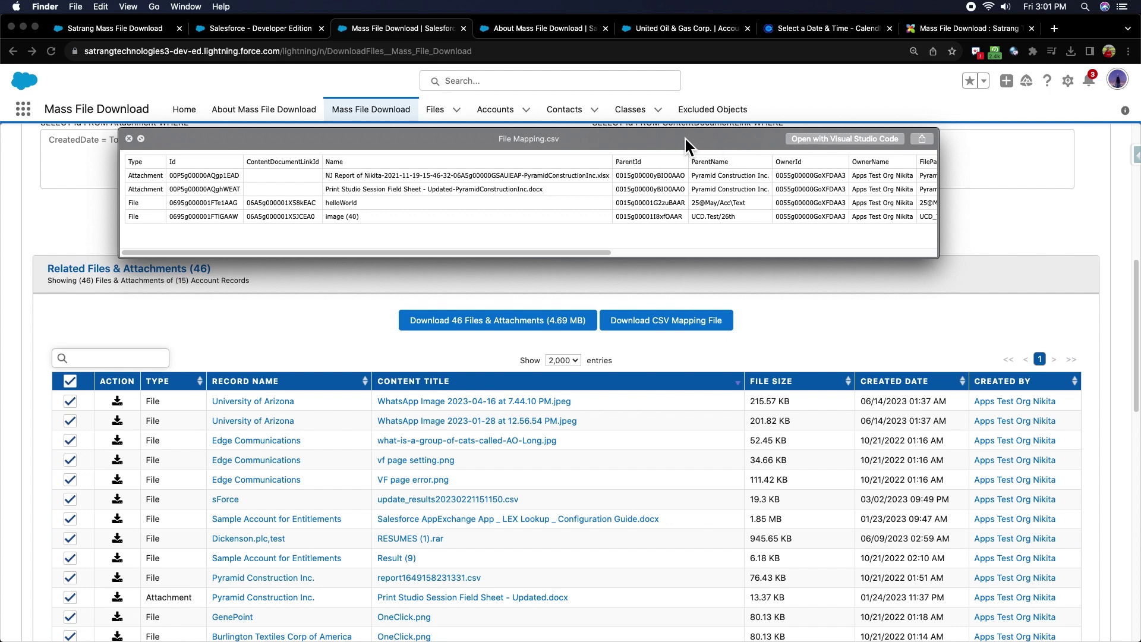
pyautogui.press('space')
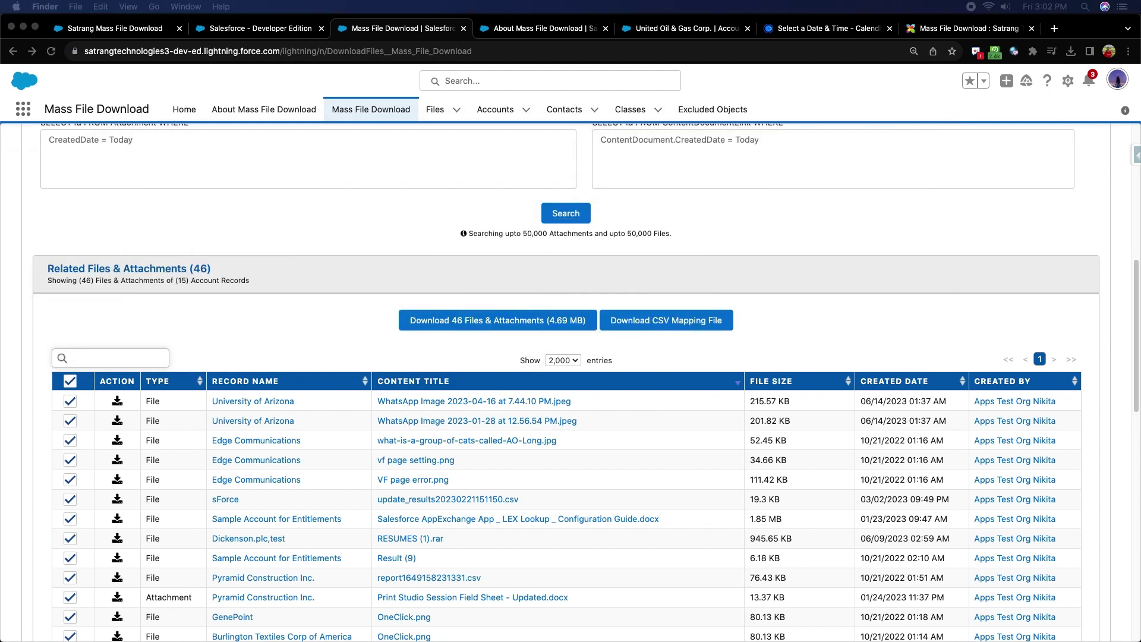
# - Examine the Download folder and its contents in Finder, and close its preview and window
pyautogui.click(24, 304)
pyautogui.moveTo(590, 244); pyautogui.dragTo(586, 173)
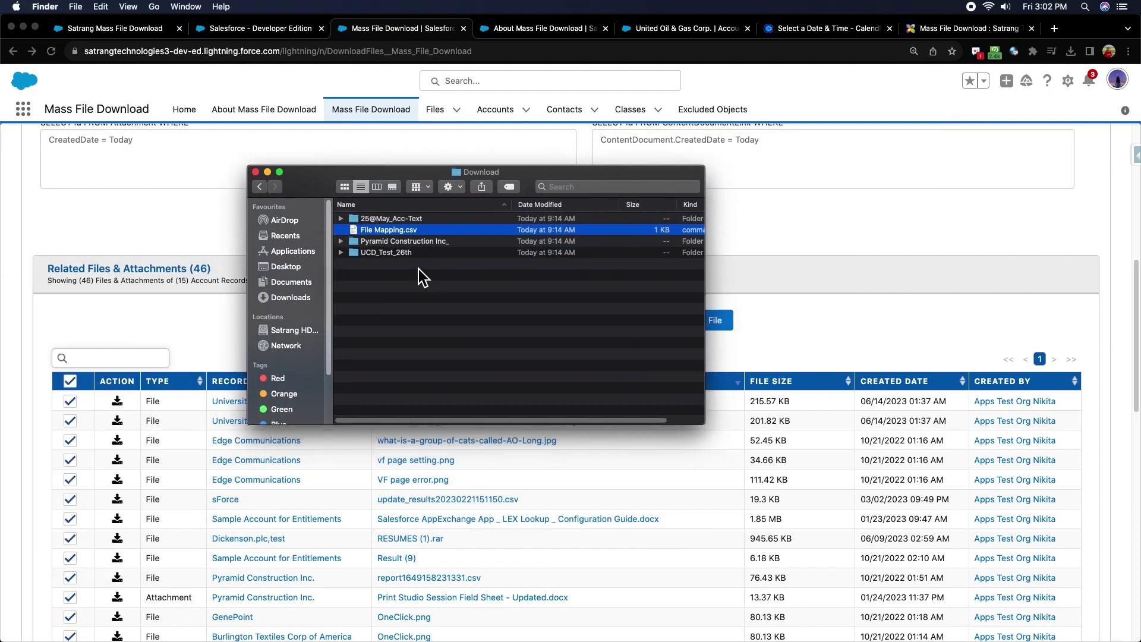
pyautogui.click(405, 261)
pyautogui.press('space')
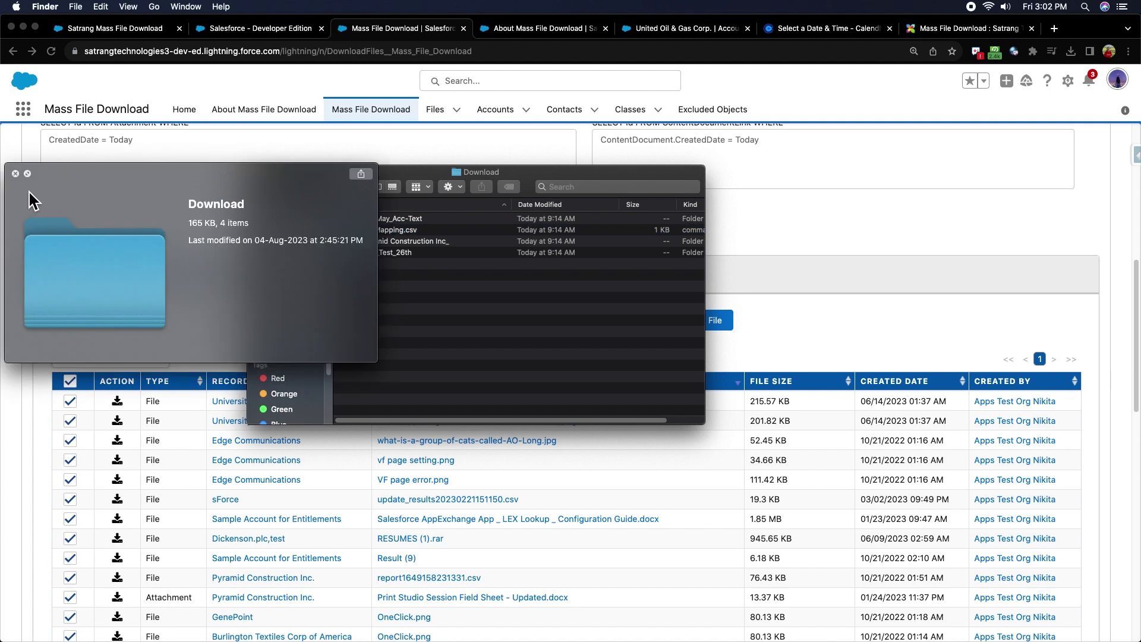
pyautogui.click(15, 174)
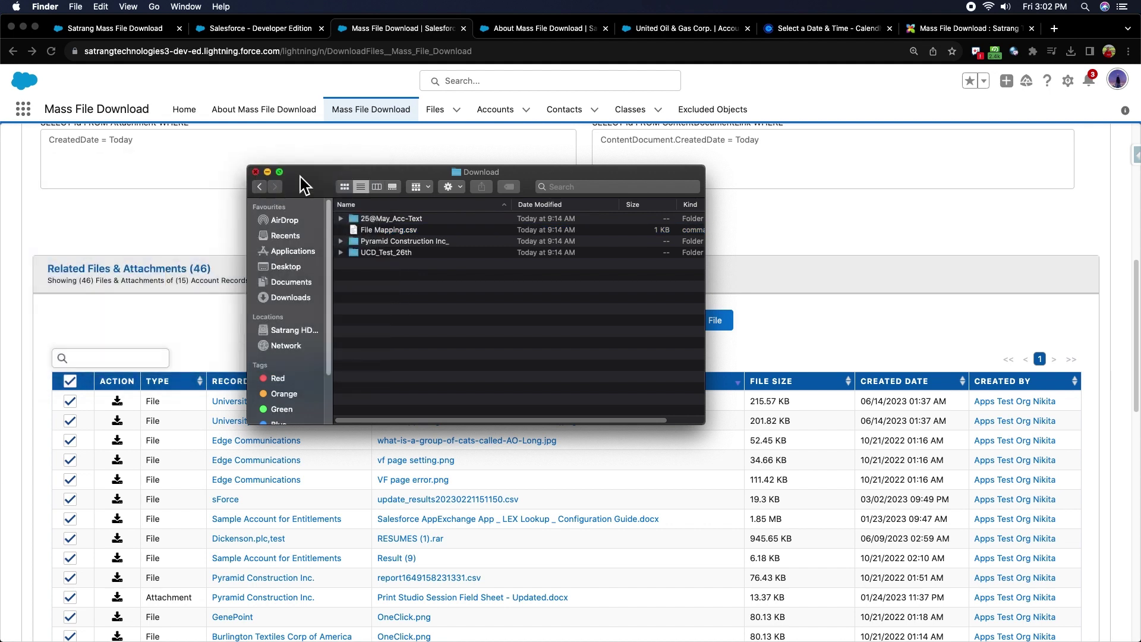
pyautogui.click(255, 171)
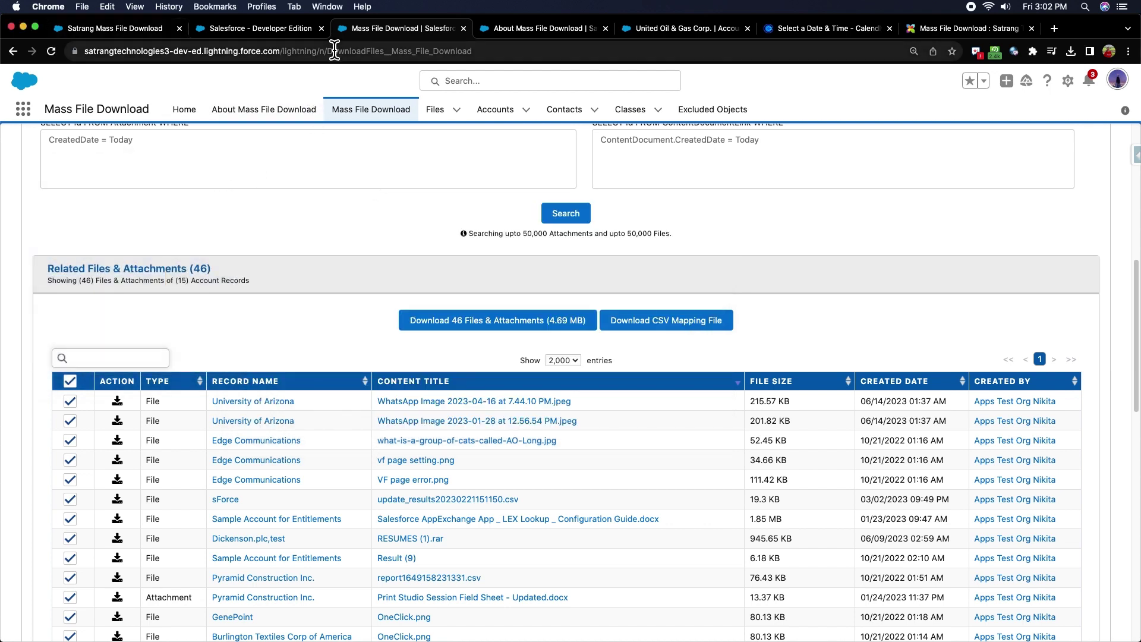
# - Switch to the About Mass File Download page, turn on Rename Folders For Deduplication, and try the Show Static Resource Tab toggle
pyautogui.click(533, 33)
pyautogui.scroll(-15, 412, 344)
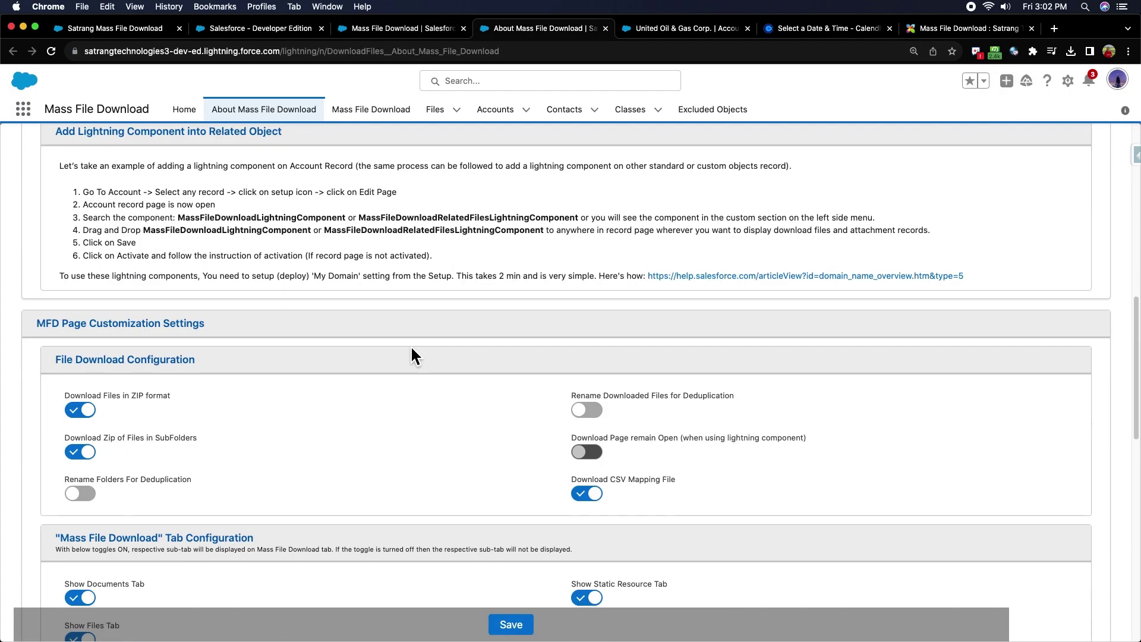
pyautogui.moveTo(141, 406)
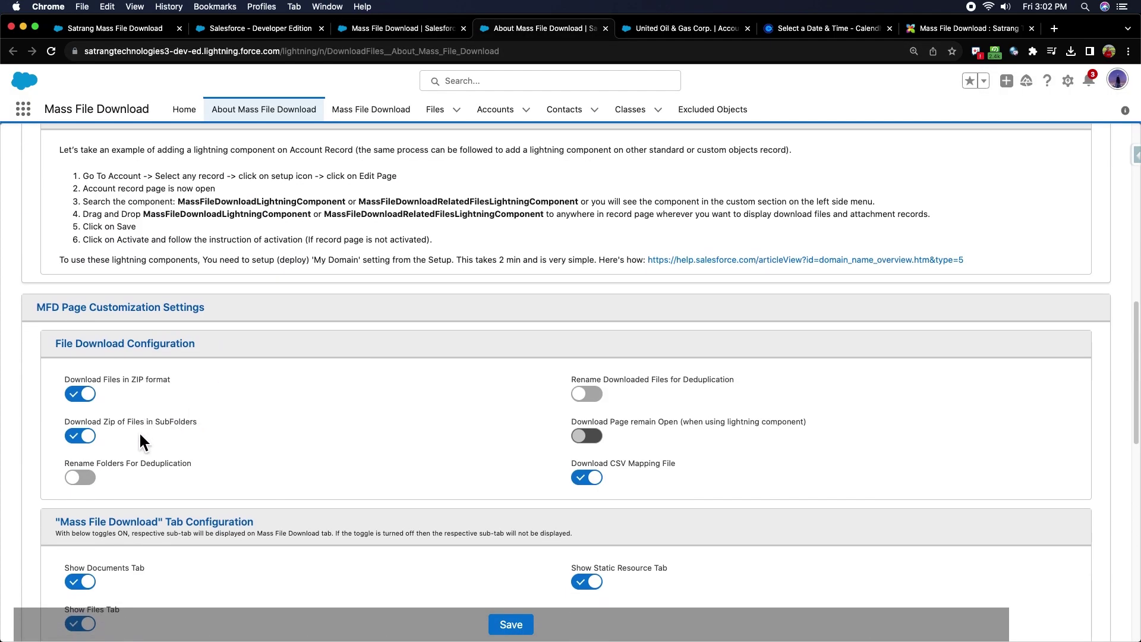
pyautogui.moveTo(85, 445)
pyautogui.click(89, 481)
pyautogui.scroll(-1, 584, 418)
pyautogui.scroll(-3, 584, 418)
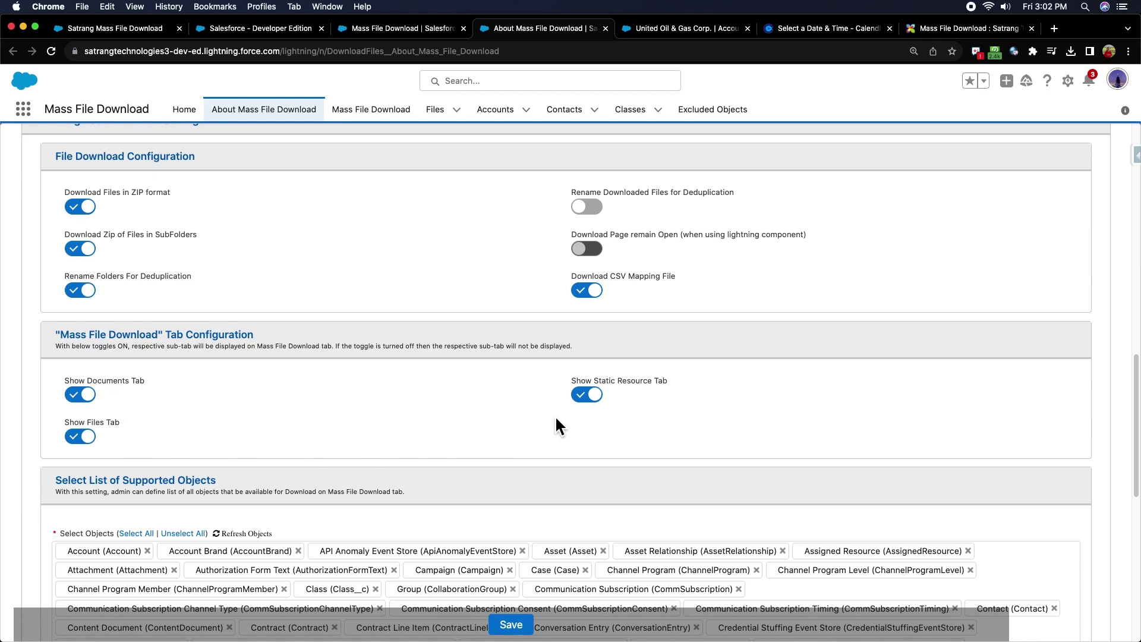
pyautogui.click(591, 401)
# - Remove Attachment and Account Brand from the list of supported objects
pyautogui.scroll(-2, 483, 461)
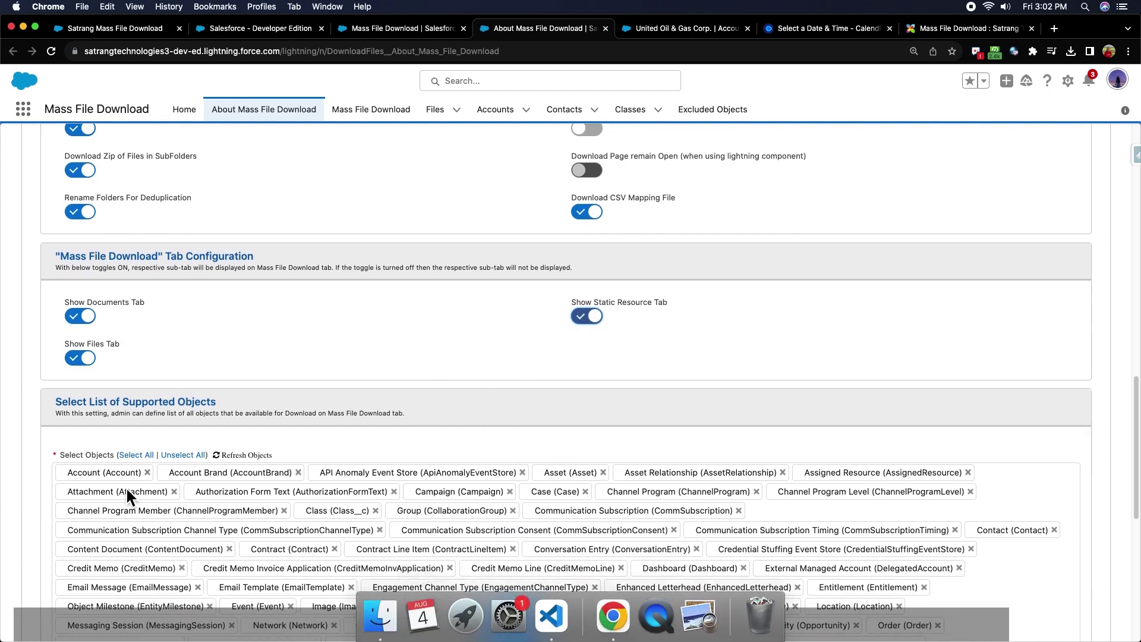
pyautogui.scroll(-2, 120, 383)
pyautogui.scroll(-3, 122, 406)
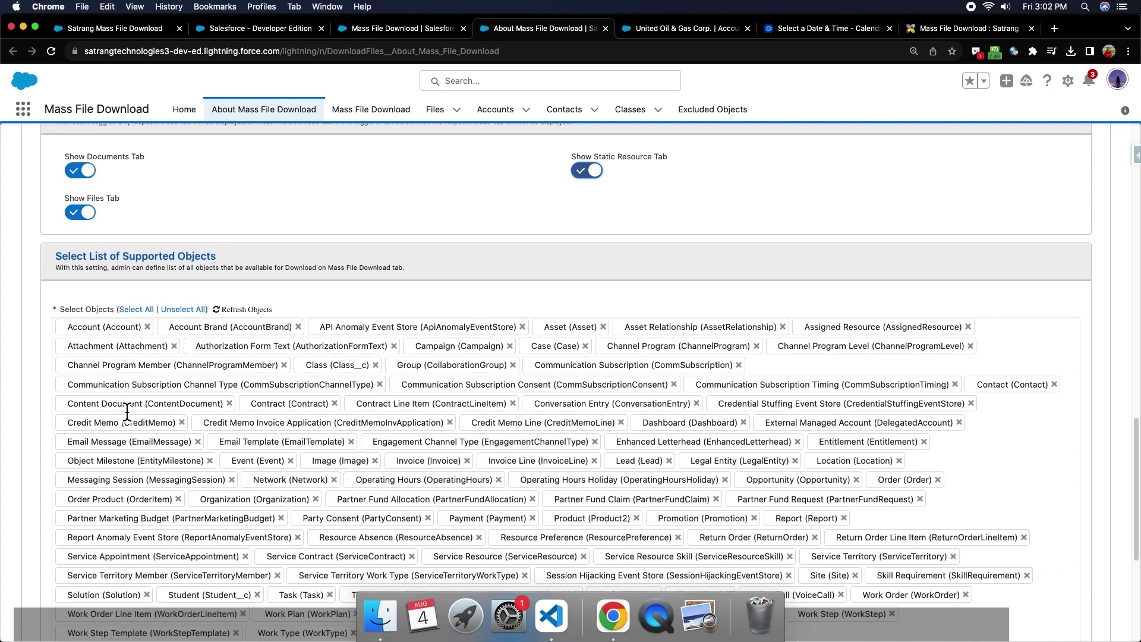
pyautogui.click(174, 252)
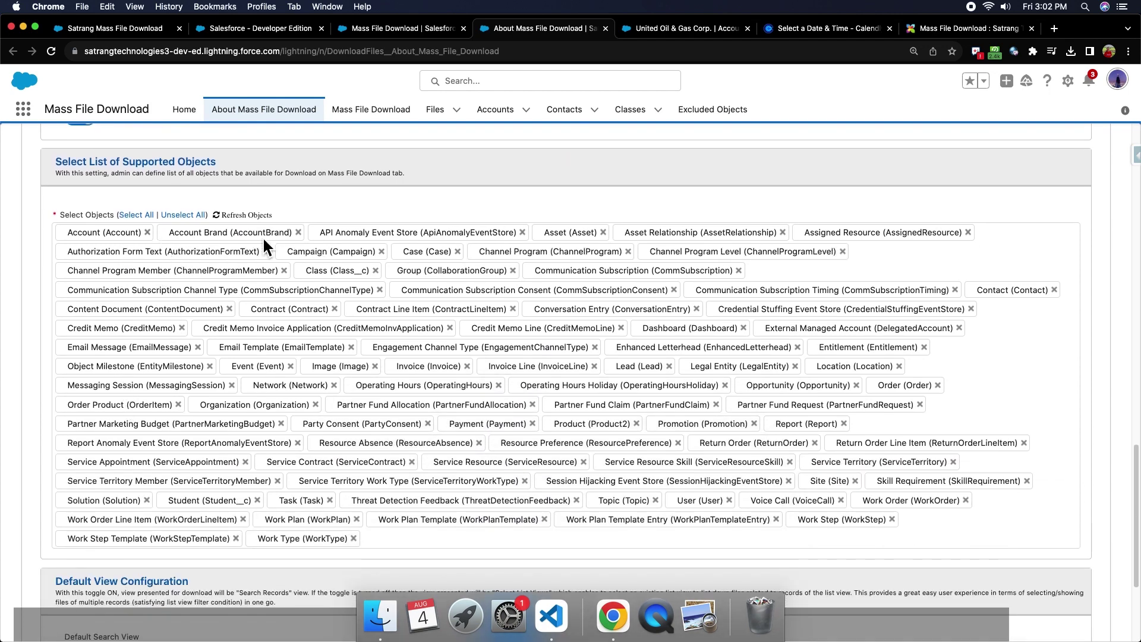
pyautogui.click(299, 233)
# - Return to the Mass File Download page and view the objects available for selection, keeping Account (Account)
pyautogui.click(374, 30)
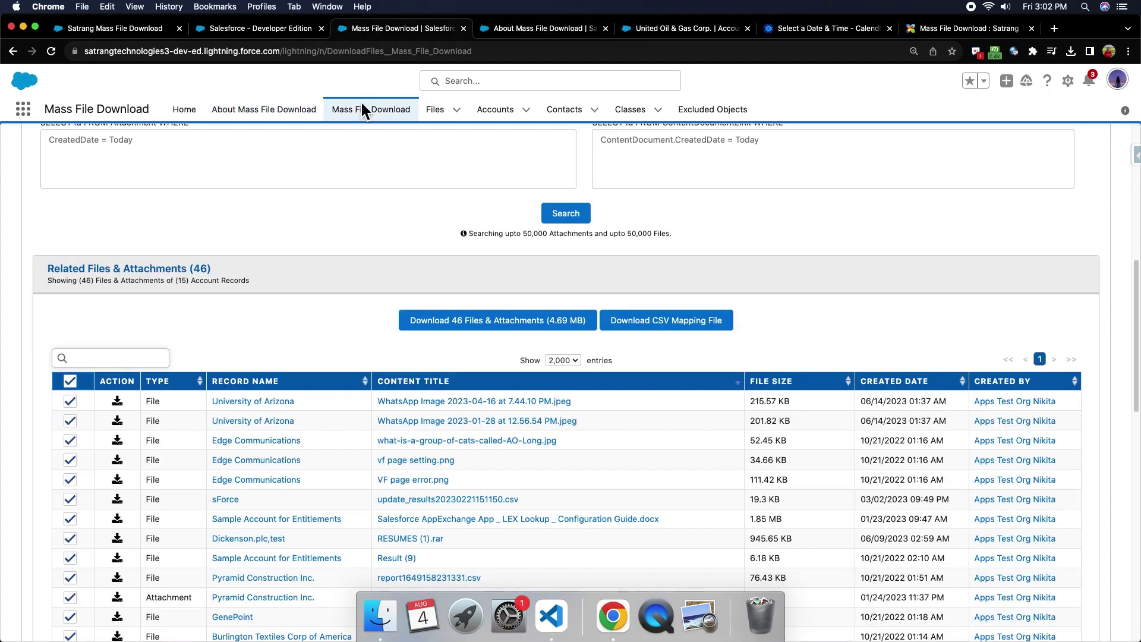
pyautogui.scroll(5, 238, 303)
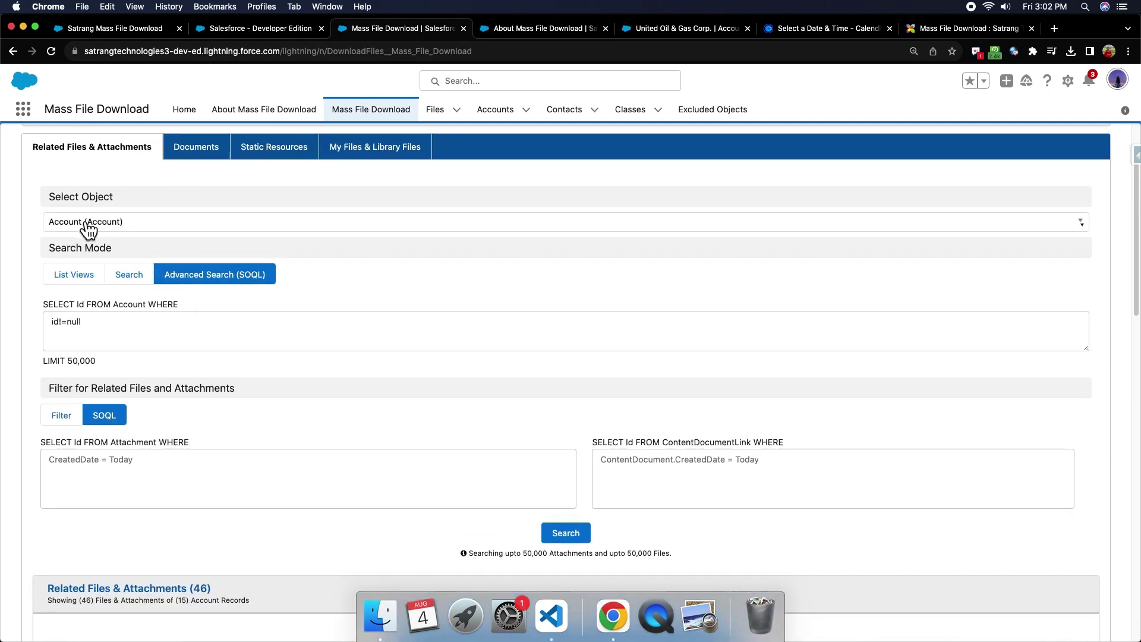
pyautogui.click(88, 228)
pyautogui.click(158, 230)
pyautogui.scroll(-1, 178, 237)
pyautogui.scroll(3, 194, 241)
# - Search the documents in the My Personal Documents folder with the WHERE condition left empty
pyautogui.click(202, 215)
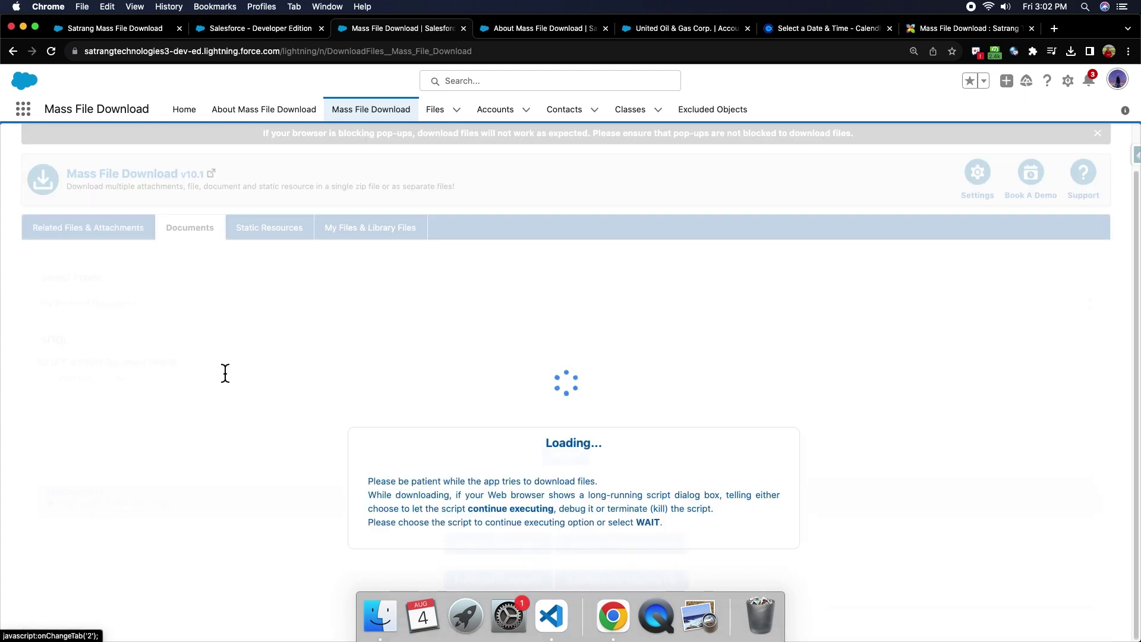
pyautogui.click(143, 290)
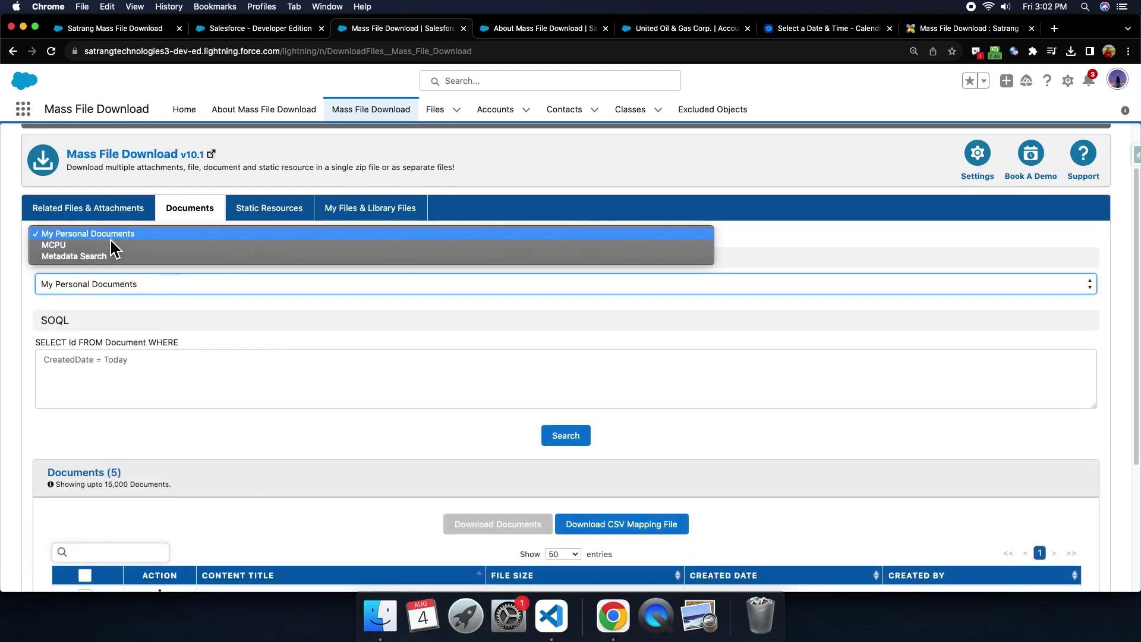
pyautogui.click(104, 374)
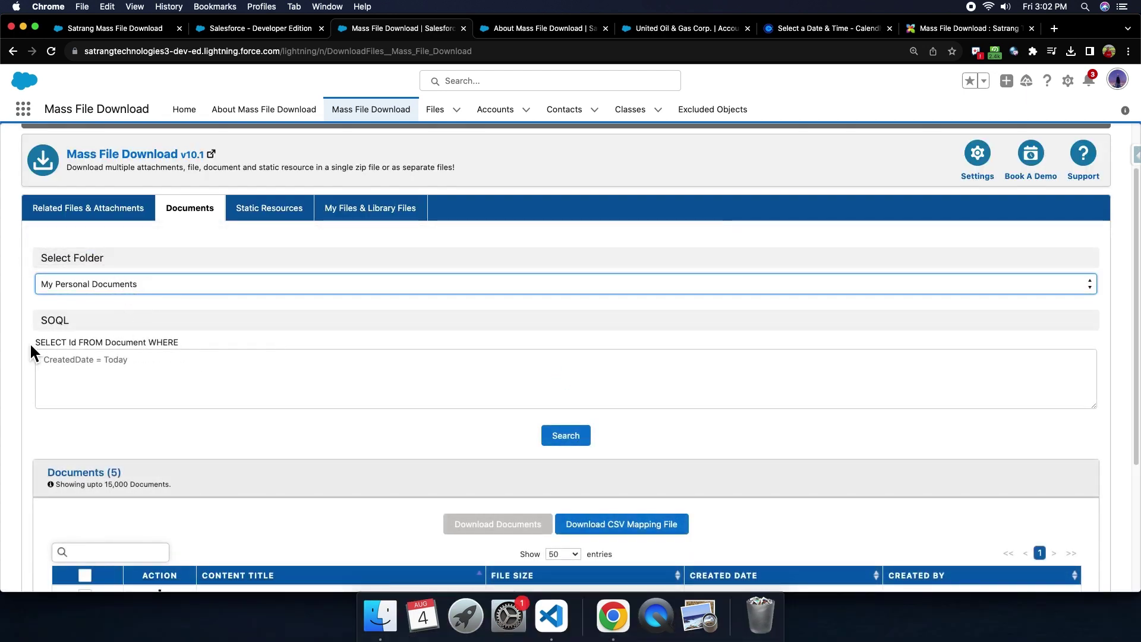
pyautogui.moveTo(30, 341); pyautogui.dragTo(190, 344)
pyautogui.click(134, 378)
pyautogui.click(571, 437)
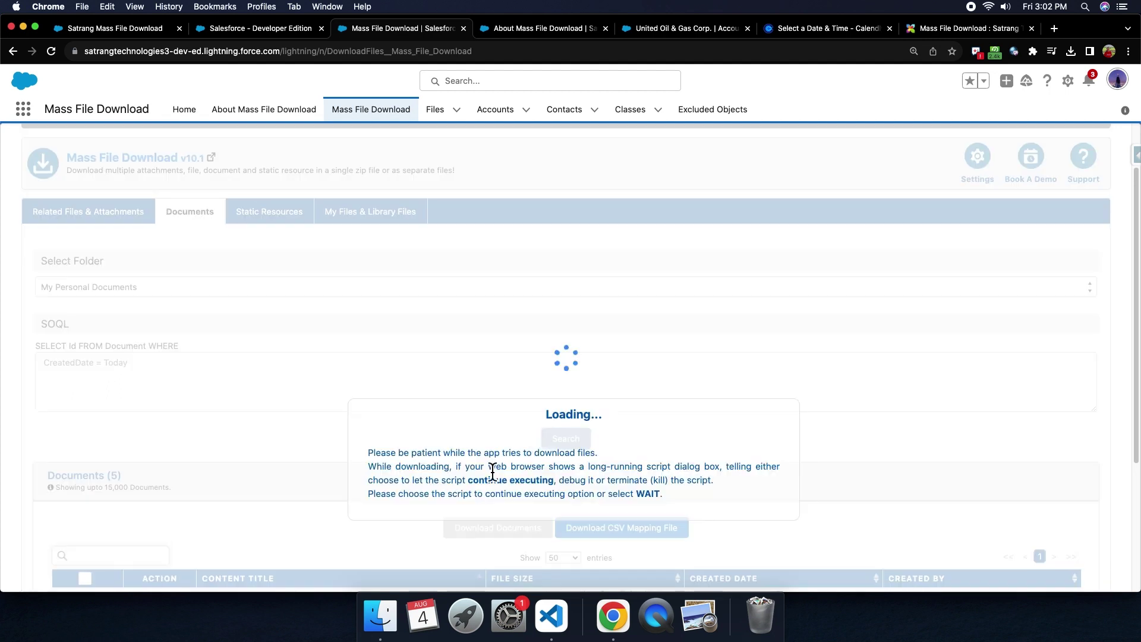
# - Select the first three documents in the results, and extend the selection to all documents
pyautogui.scroll(-5, 308, 500)
pyautogui.click(84, 400)
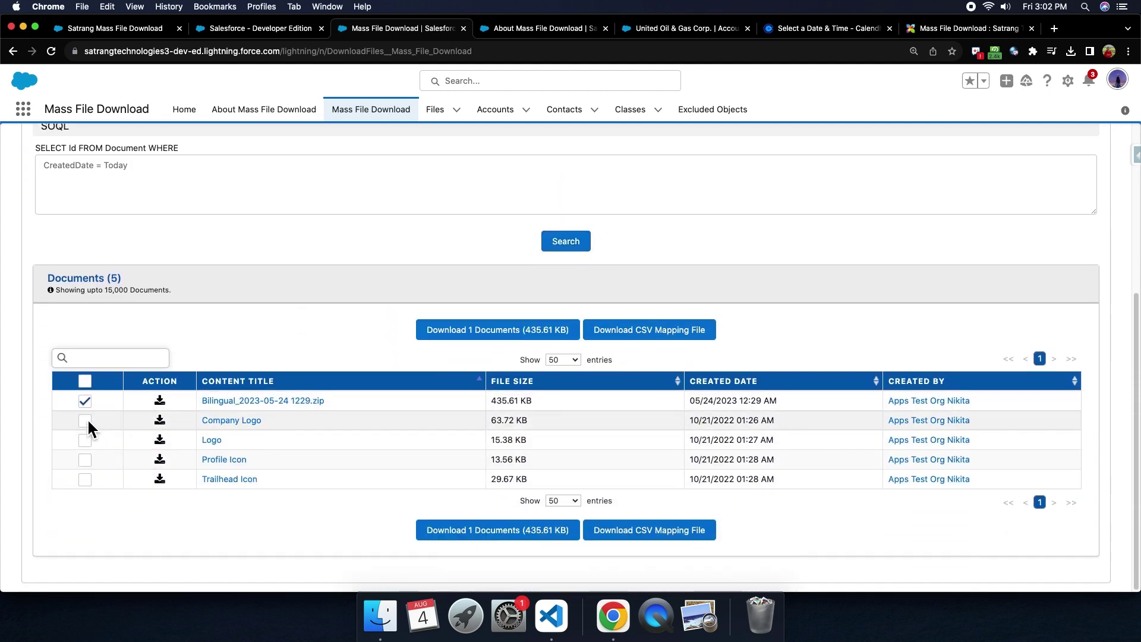
pyautogui.click(85, 420)
pyautogui.click(85, 440)
pyautogui.click(85, 381)
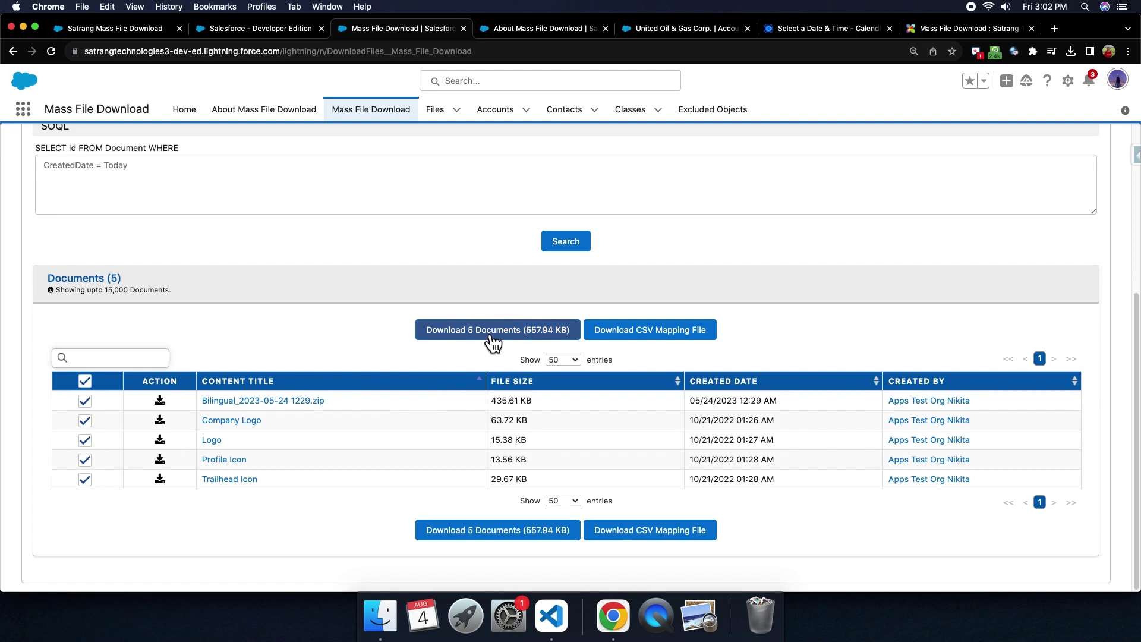
# - Display the static resources, select the first six, and extend the selection to all of them
pyautogui.scroll(5, 404, 387)
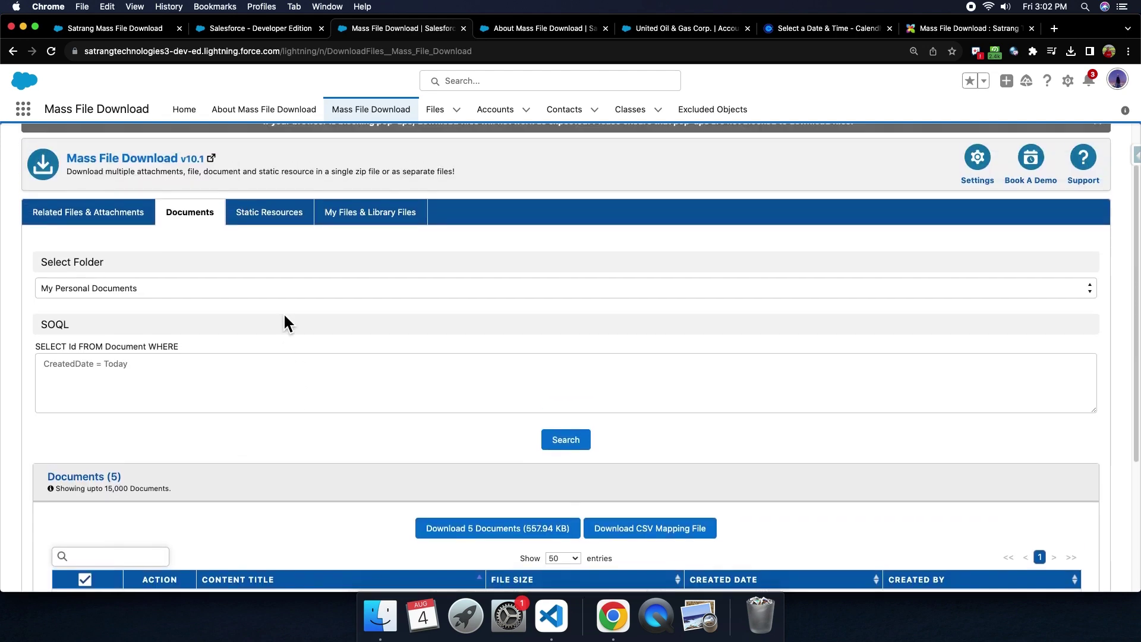
pyautogui.click(269, 212)
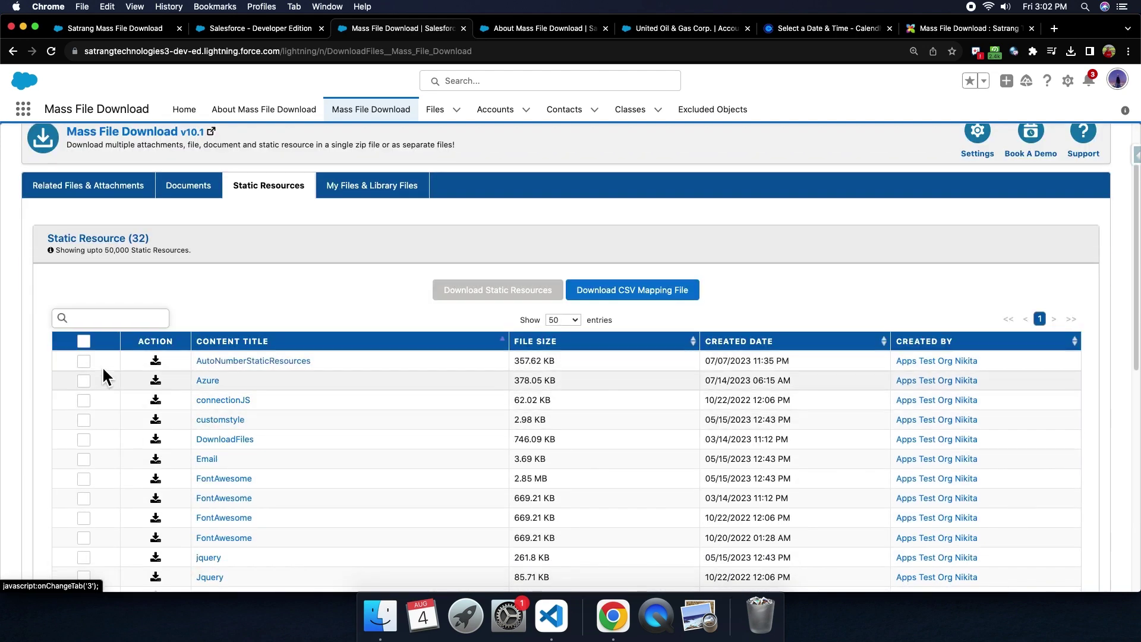
pyautogui.click(83, 361)
pyautogui.click(84, 381)
pyautogui.click(83, 400)
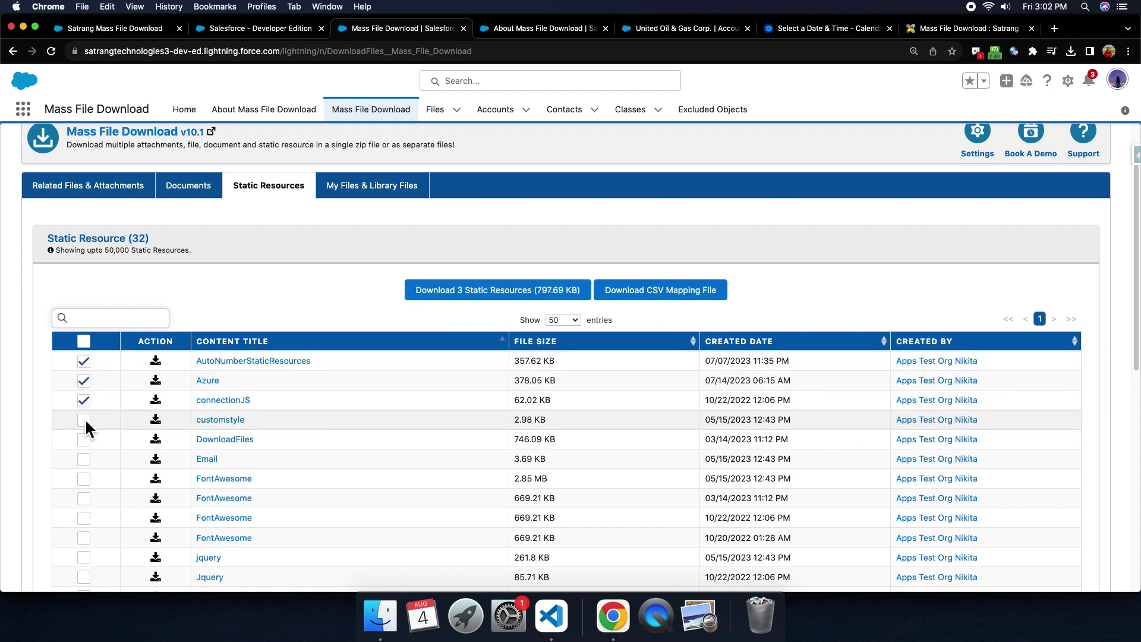
pyautogui.click(84, 420)
pyautogui.click(84, 440)
pyautogui.click(84, 459)
pyautogui.click(85, 343)
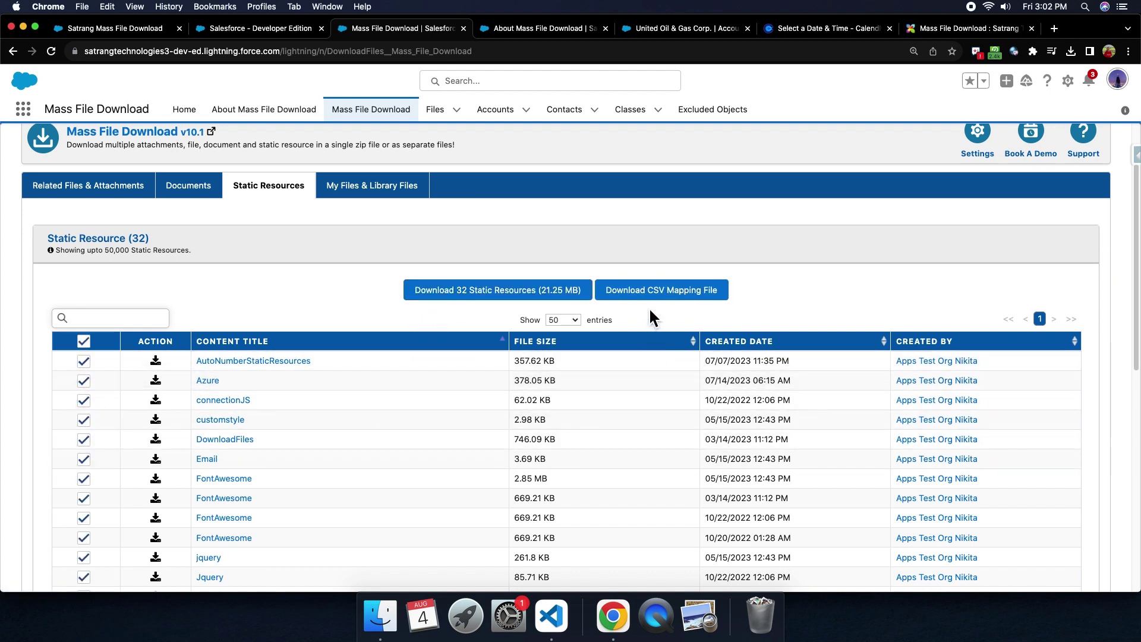
# - Search the files in My Files & Library Files with the WHERE condition left empty, and look through the listed files
pyautogui.scroll(2, 414, 309)
pyautogui.click(381, 275)
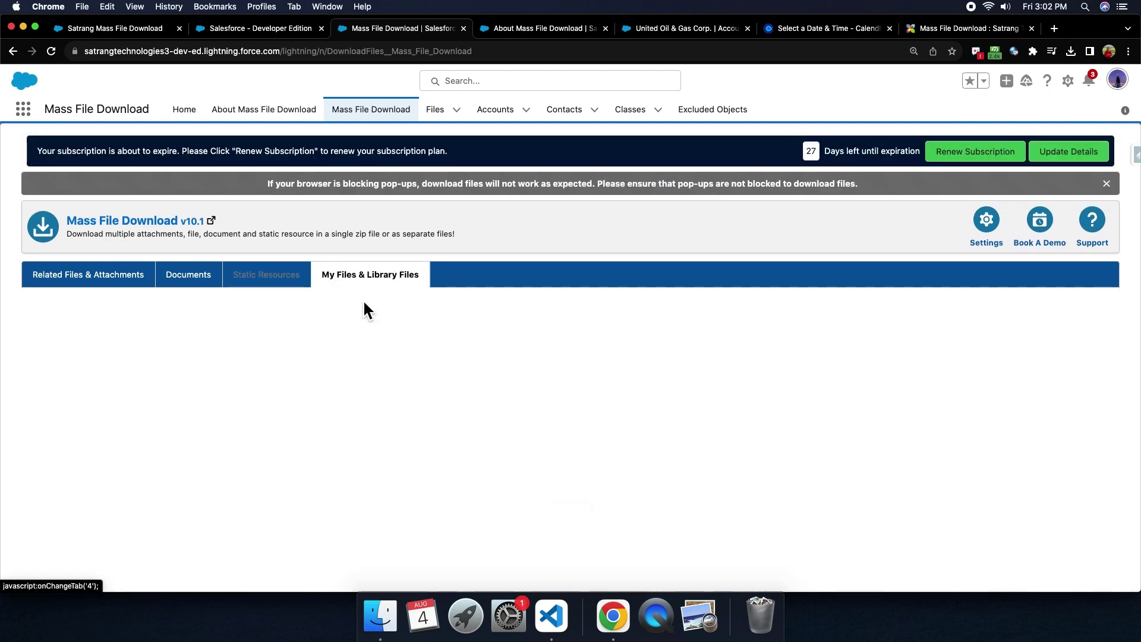
pyautogui.click(92, 349)
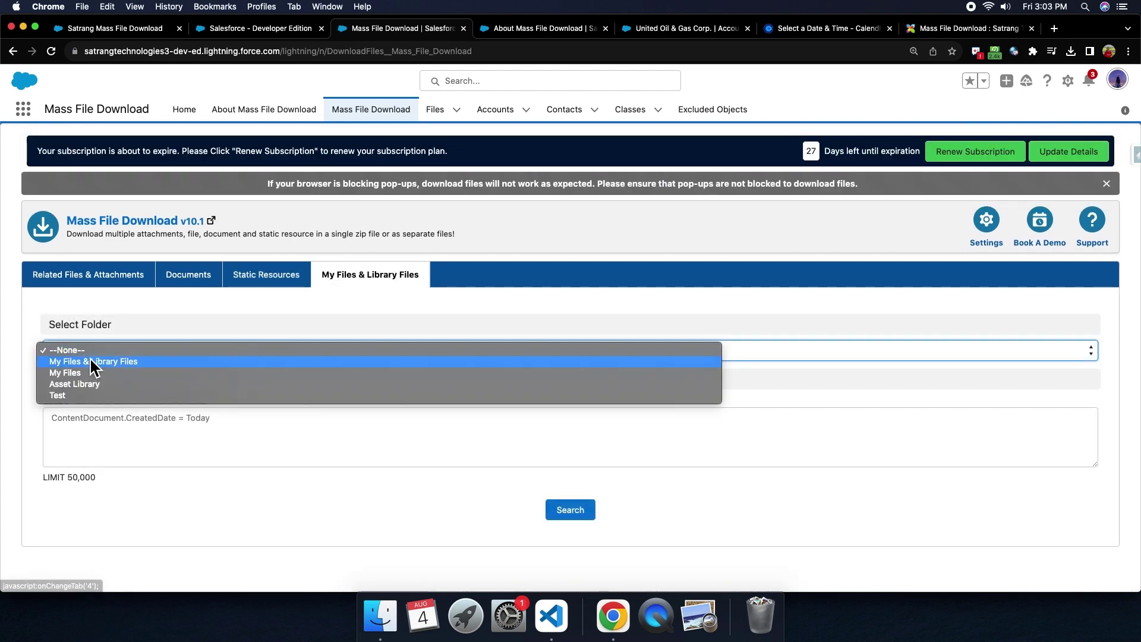
pyautogui.click(88, 374)
pyautogui.click(127, 353)
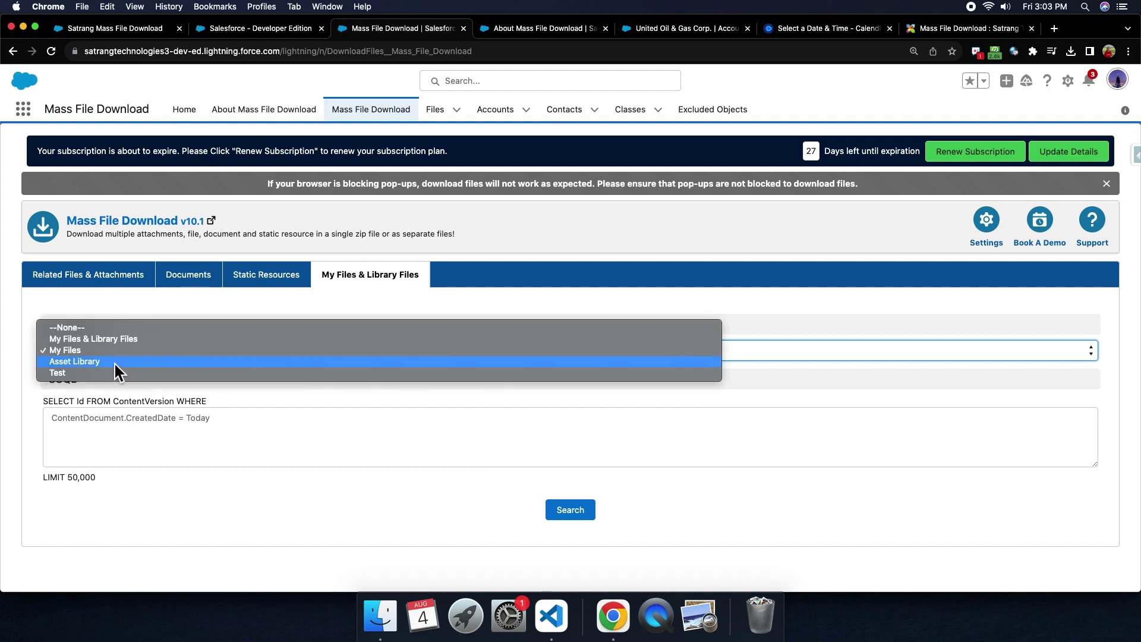
pyautogui.click(98, 335)
pyautogui.click(81, 433)
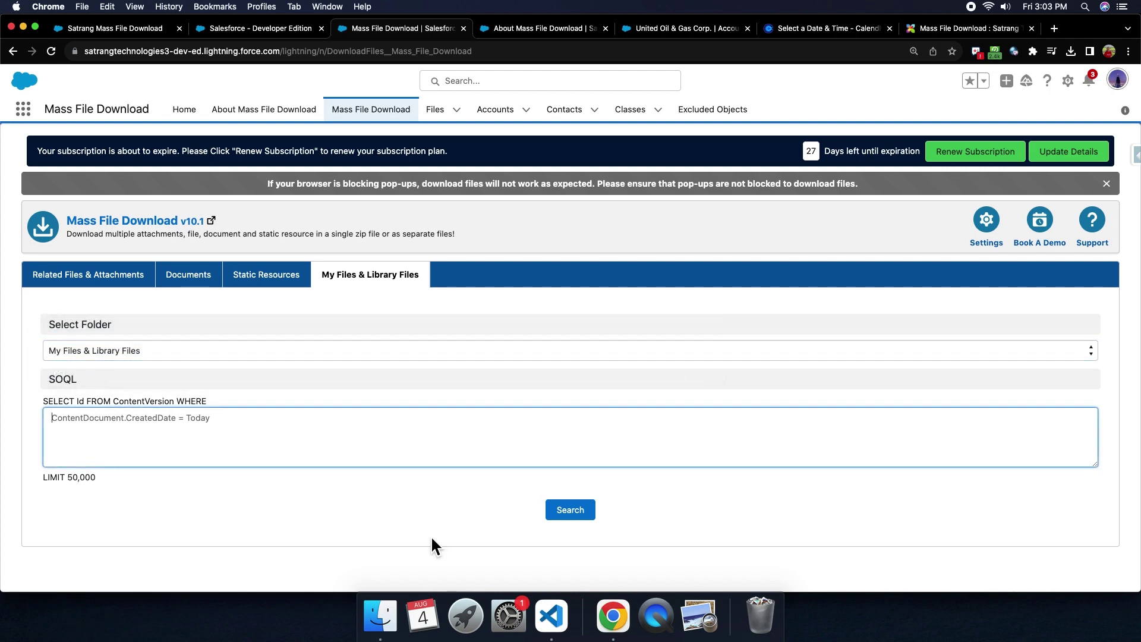
pyautogui.click(581, 514)
pyautogui.scroll(-10, 275, 504)
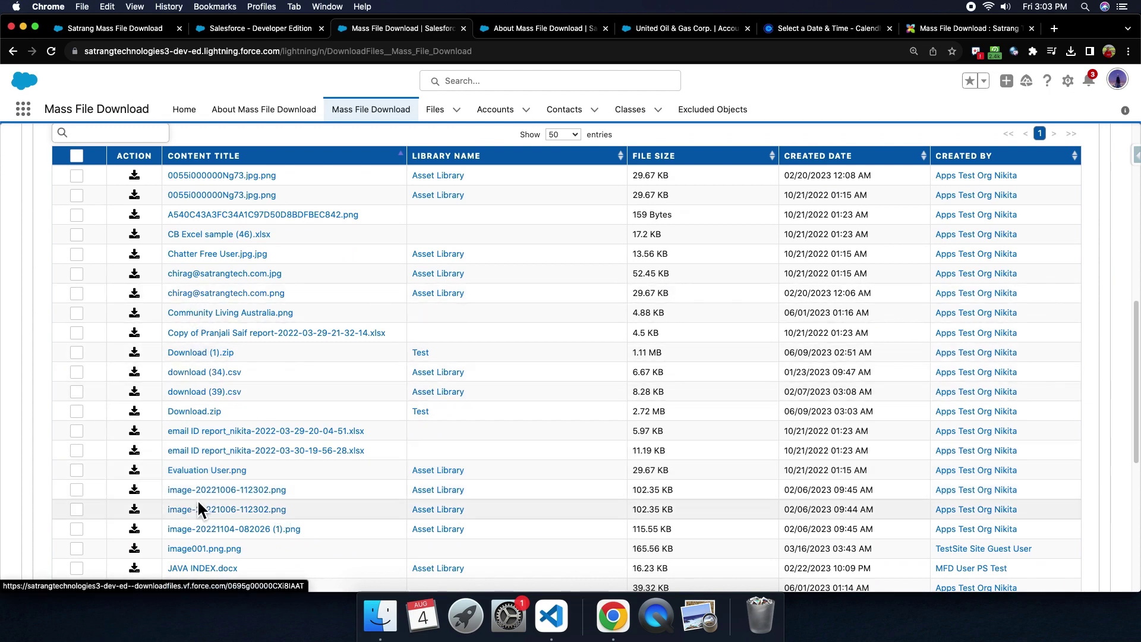
pyautogui.scroll(10, 207, 475)
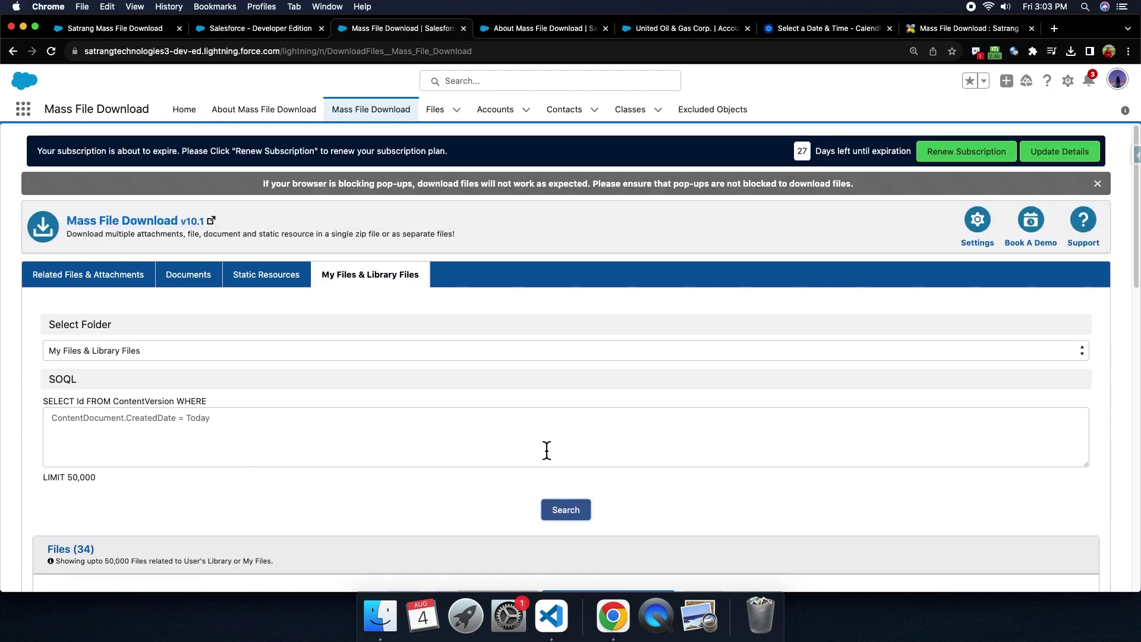
# - Go to the United Oil & Gas Corp. account record and select all files in its own Mass File Download list, without related objects
pyautogui.click(524, 36)
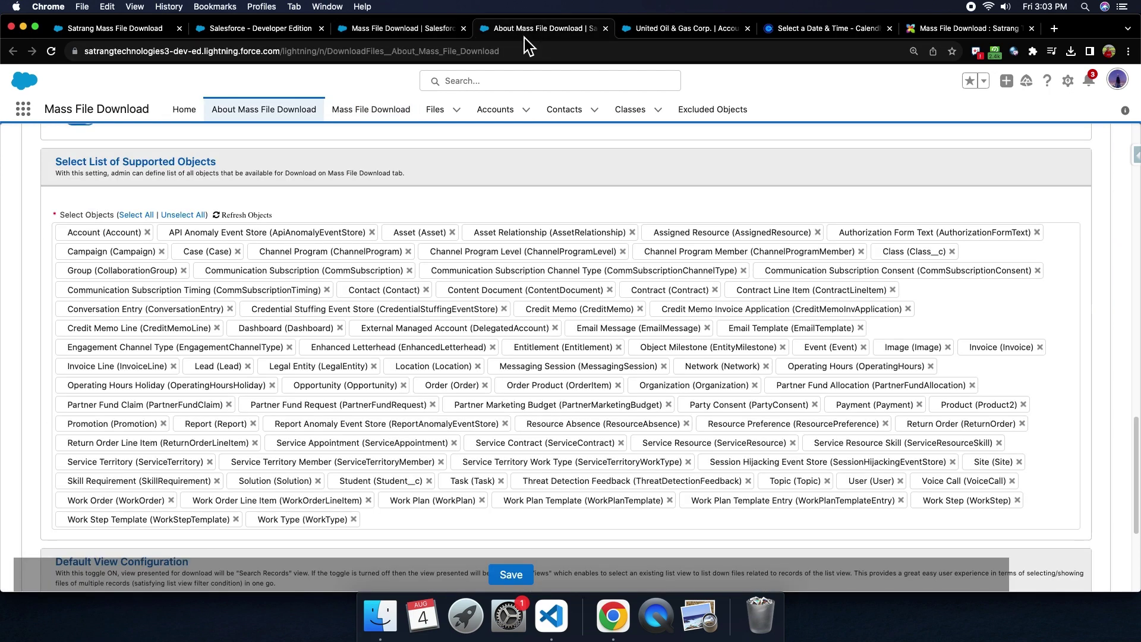
pyautogui.click(663, 30)
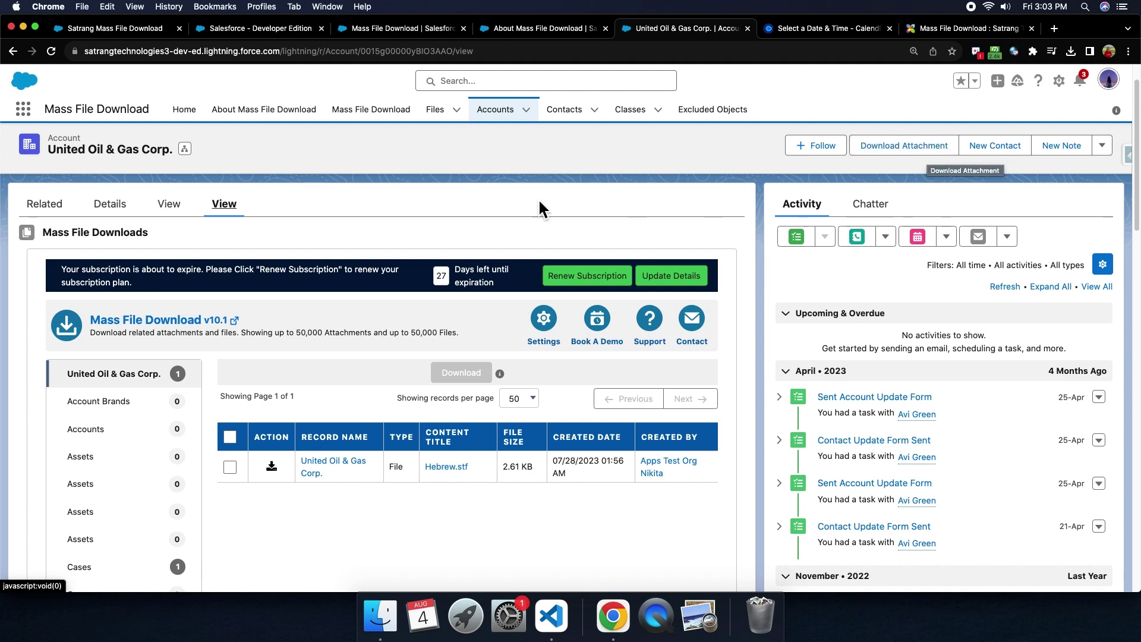
pyautogui.click(181, 211)
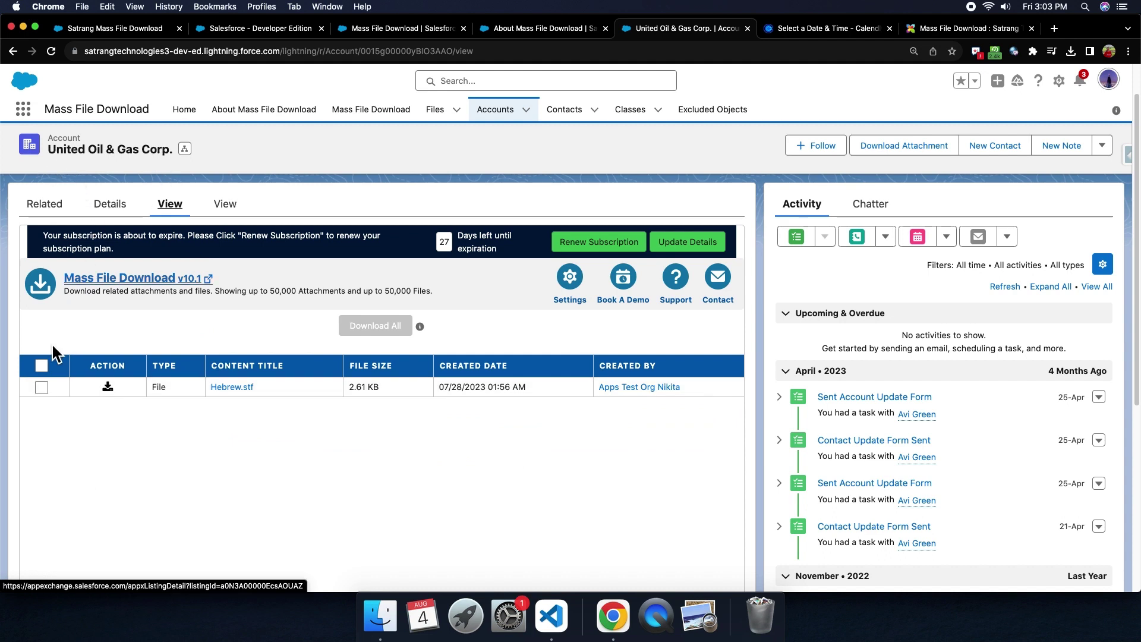
pyautogui.click(41, 365)
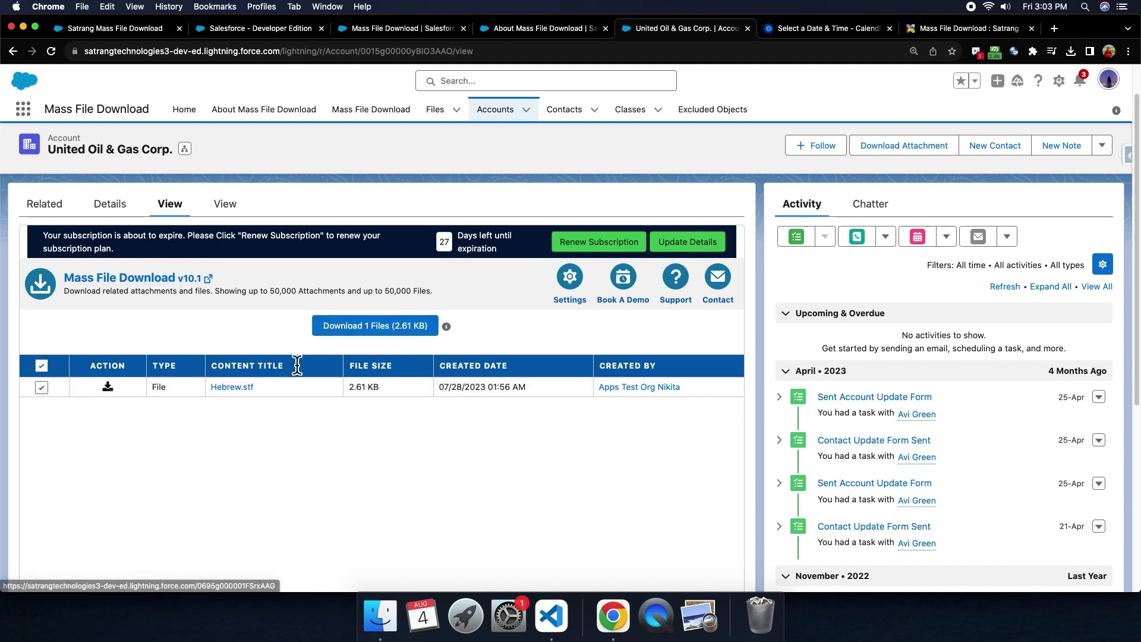
# - Display the account's Mass File Downloads view grouped by related object and look through the related objects
pyautogui.click(230, 208)
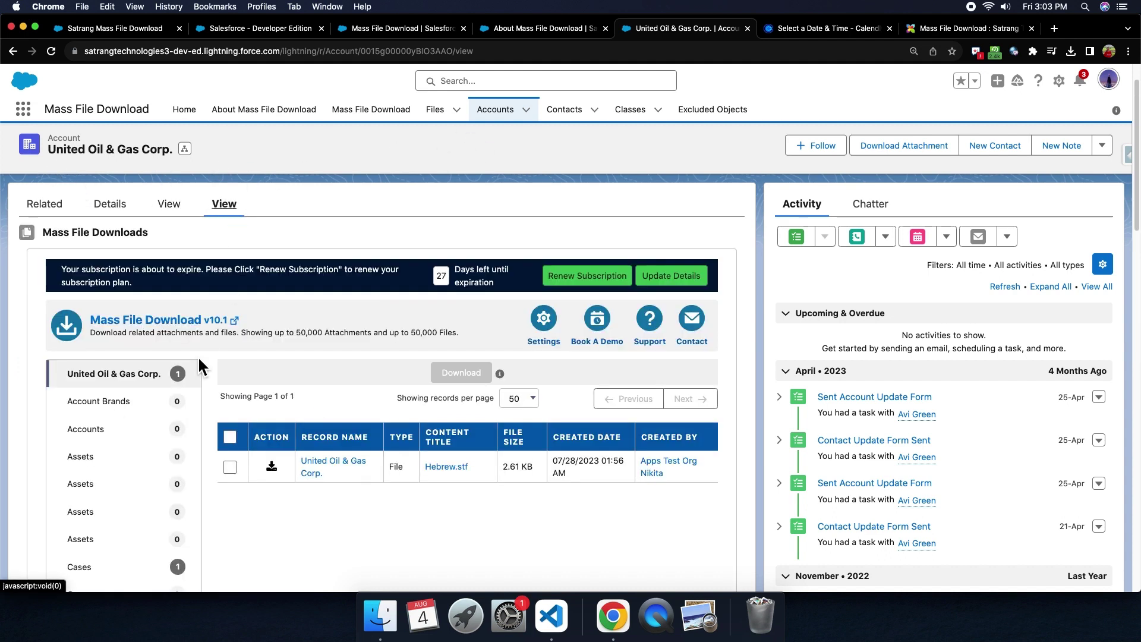
pyautogui.scroll(-3, 143, 407)
pyautogui.scroll(-3, 142, 404)
pyautogui.scroll(2, 178, 369)
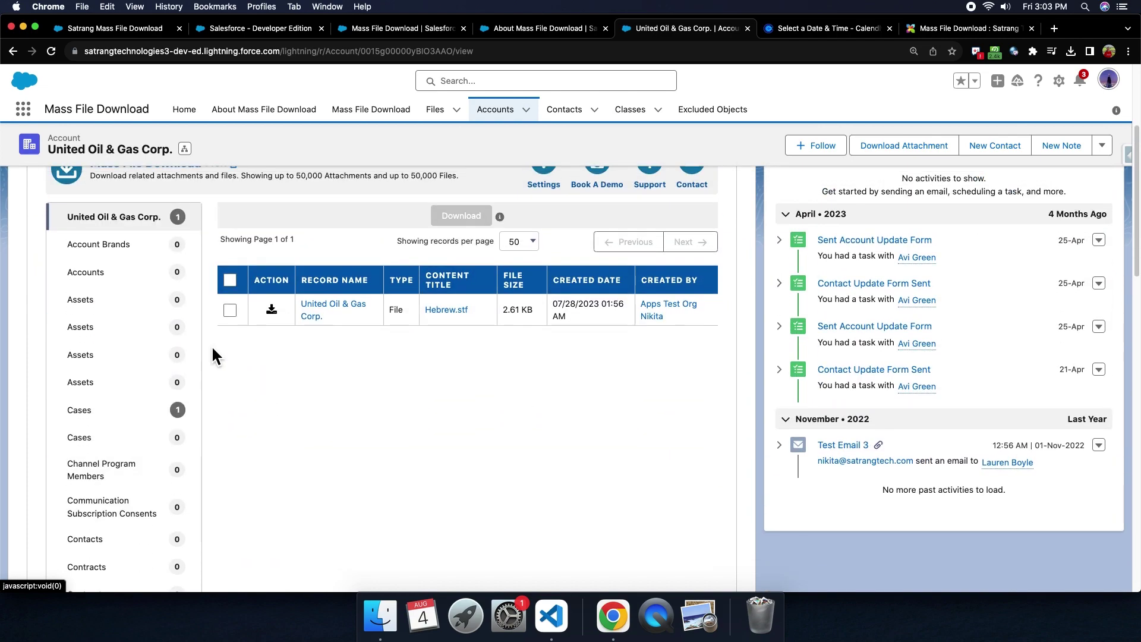
# - Return to the About Mass File Download page and review the features and the post-installation steps for creating the download button
pyautogui.click(547, 29)
pyautogui.scroll(15, 361, 386)
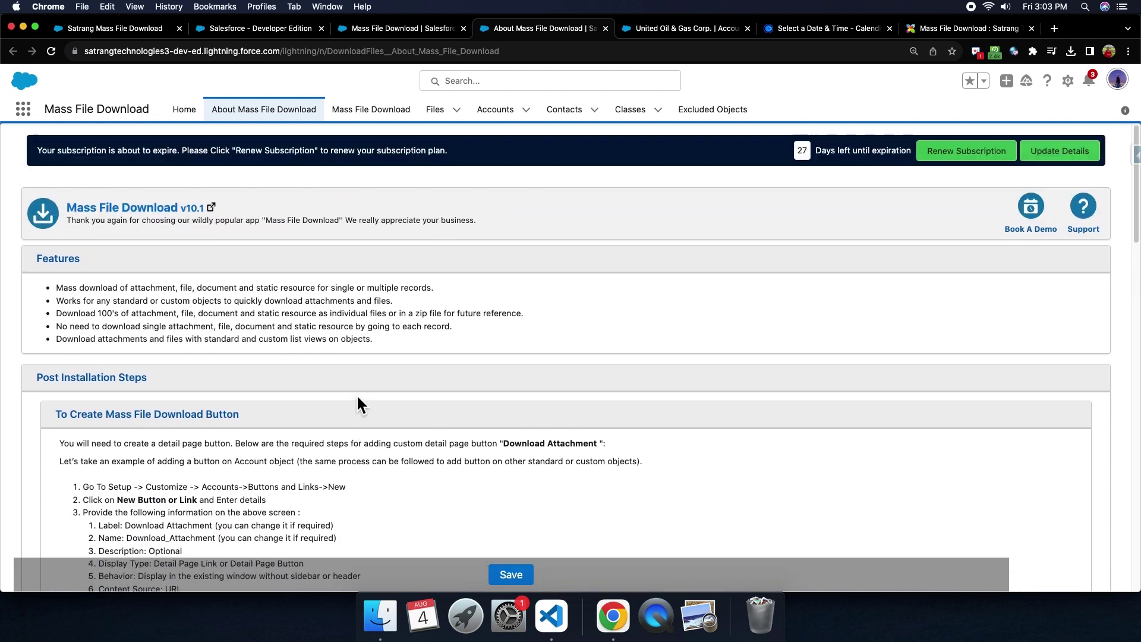
pyautogui.scroll(-1, 356, 393)
pyautogui.scroll(-3, 338, 390)
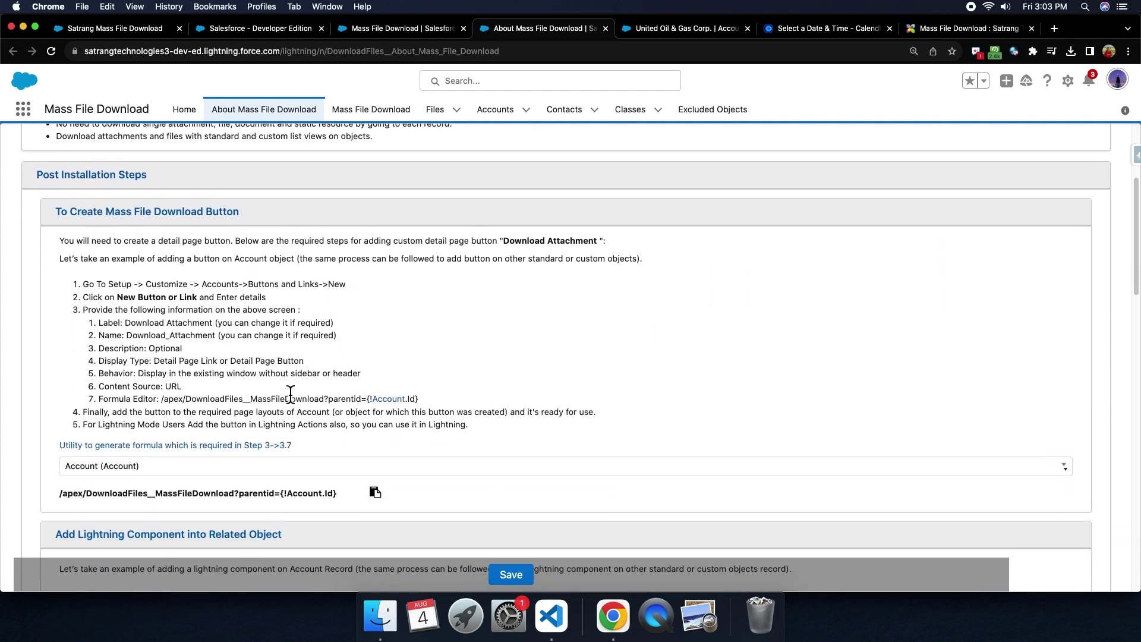
pyautogui.scroll(5, 217, 369)
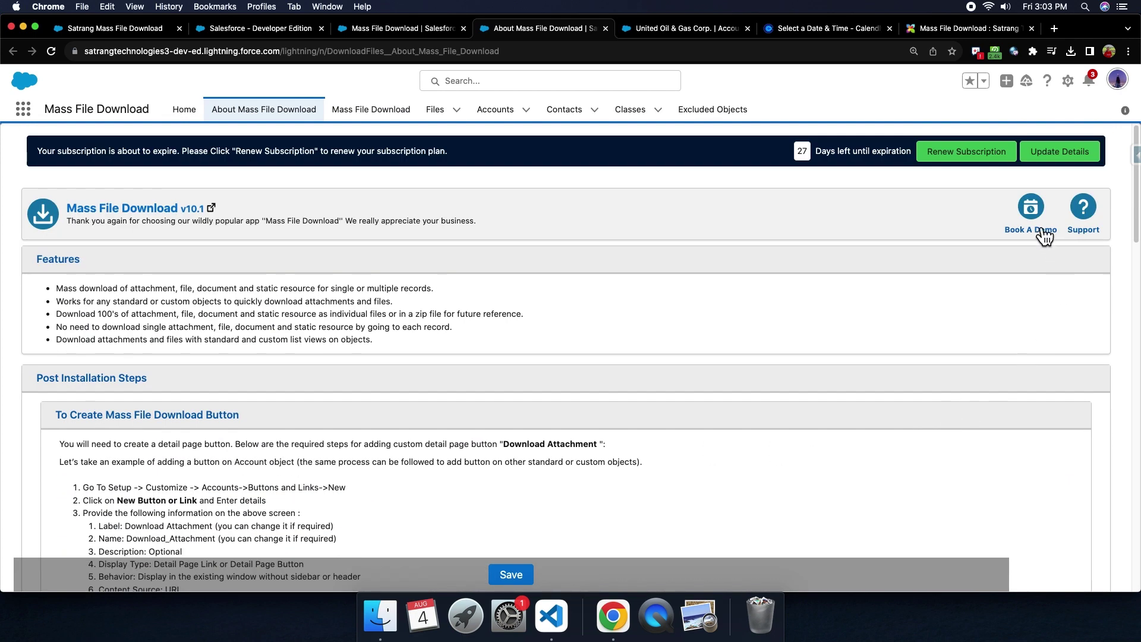
# - View the Calendly demo booking page, and view the Mass File Download support solutions on Freshdesk
pyautogui.click(825, 29)
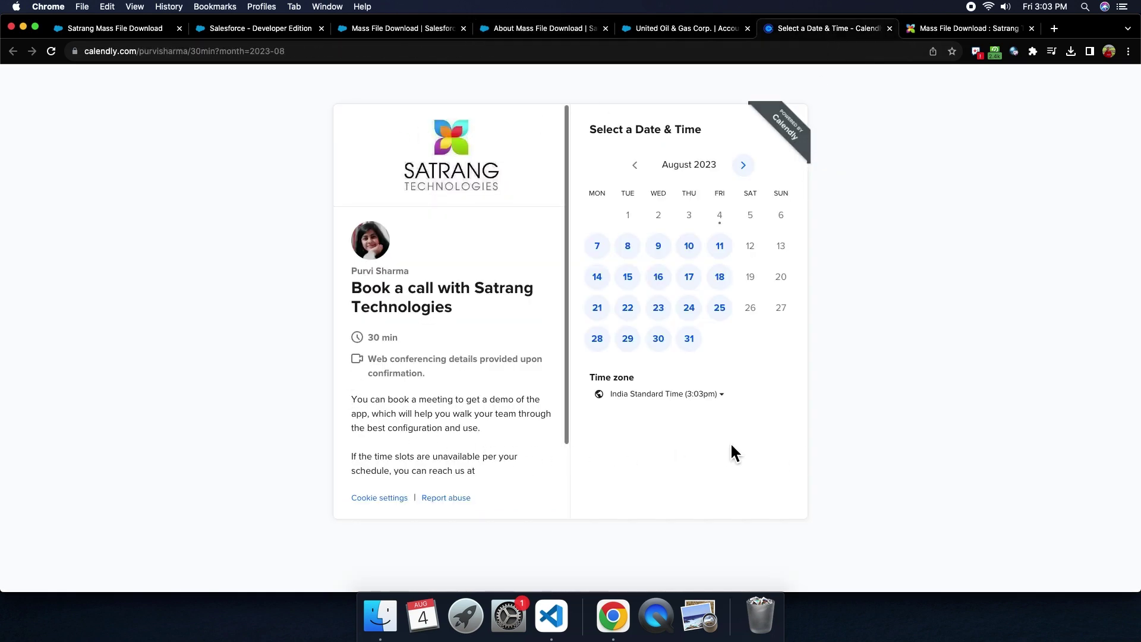
pyautogui.click(530, 30)
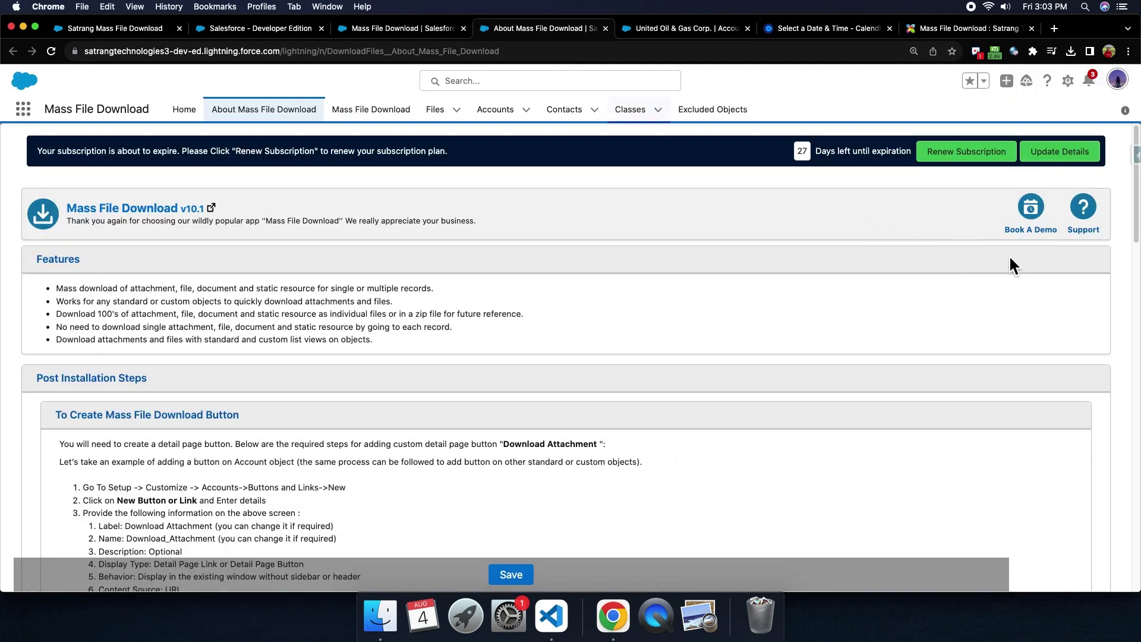
pyautogui.click(1039, 152)
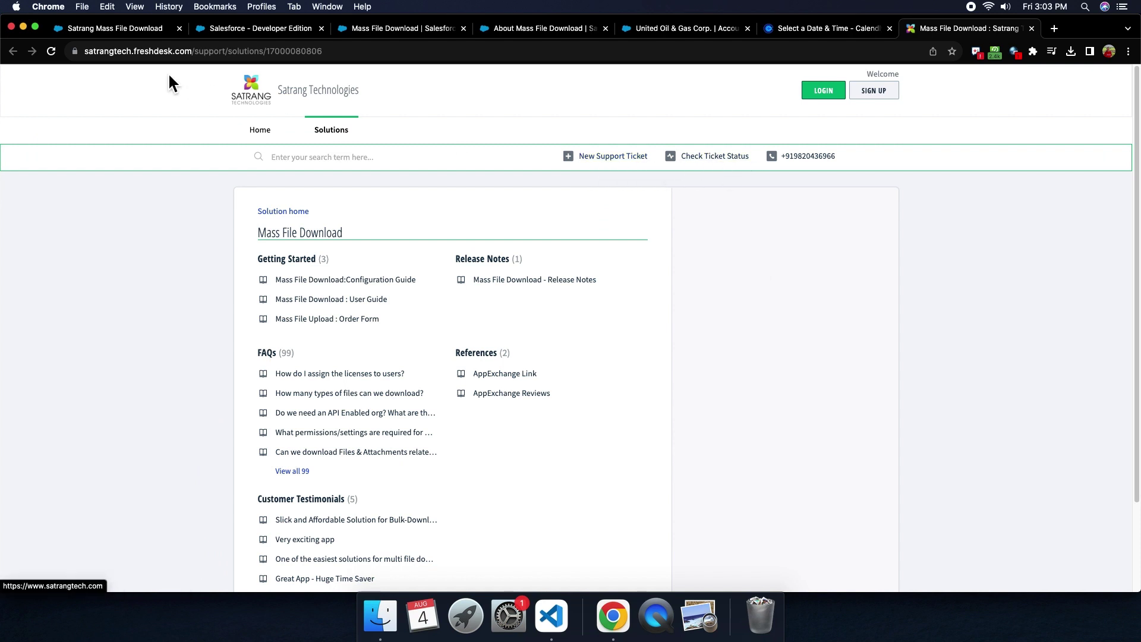
# - Switch to the Satrang Mass File Download listing on AppExchange and view its customer reviews
pyautogui.click(123, 28)
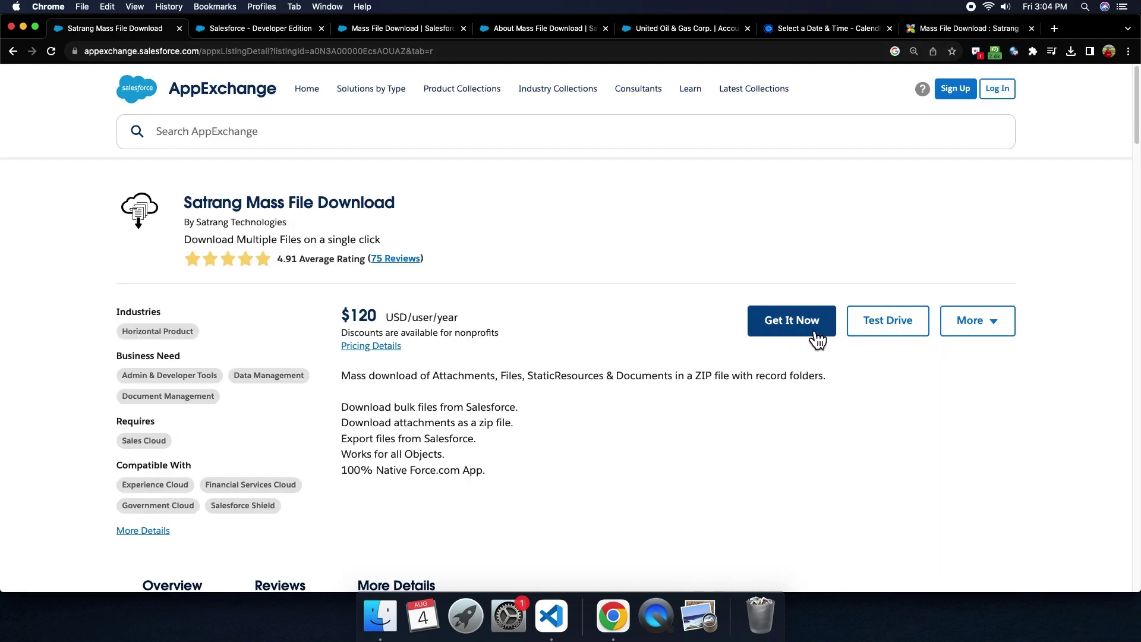
pyautogui.scroll(-5, 645, 376)
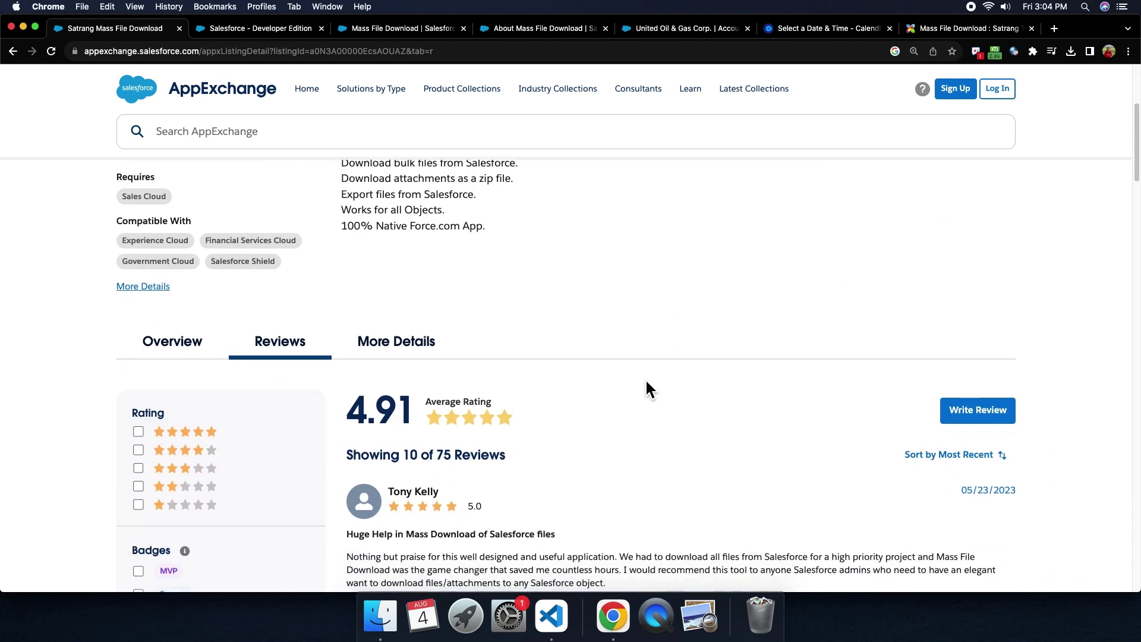